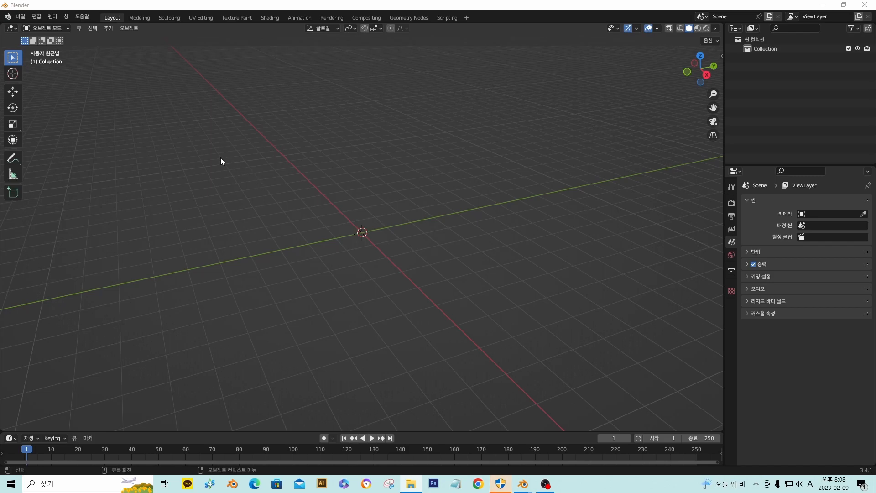
Import the HEADWEAR_guide.fbx file from the 제페토 folder as FBX, with the armature import options expanded
click(17, 18)
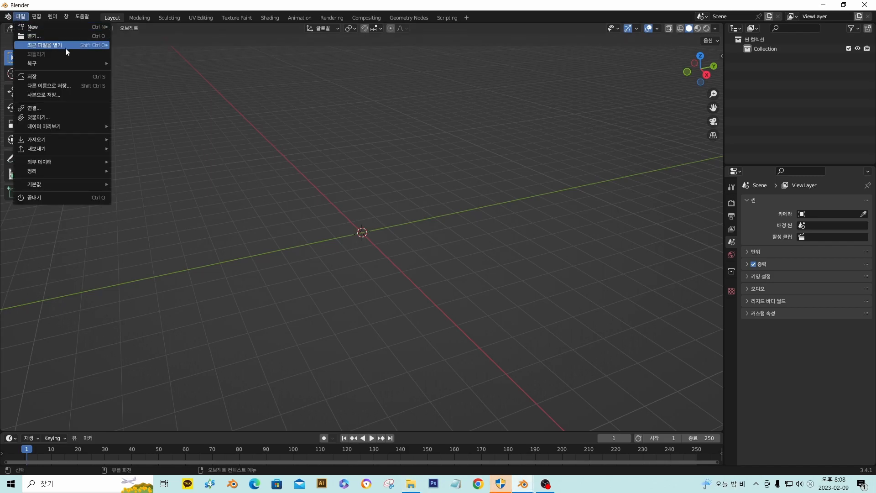
mouse_move(63, 144)
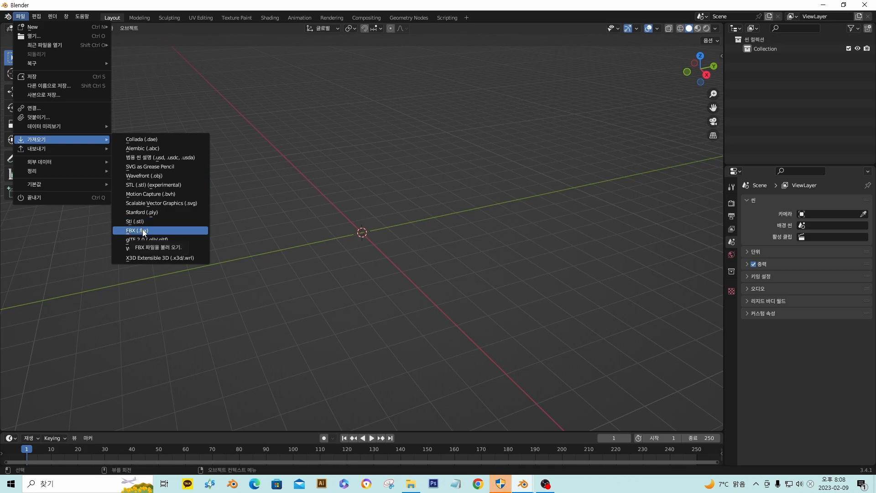
click(143, 231)
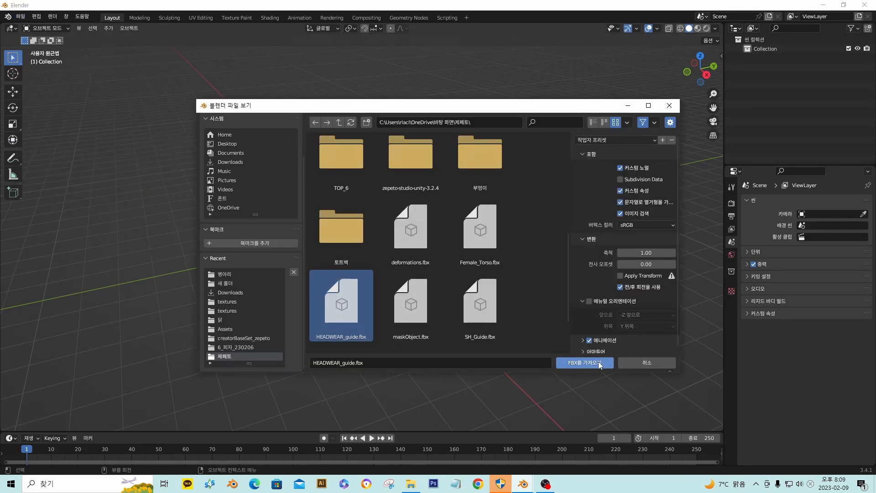
scroll(611, 324, down, 1)
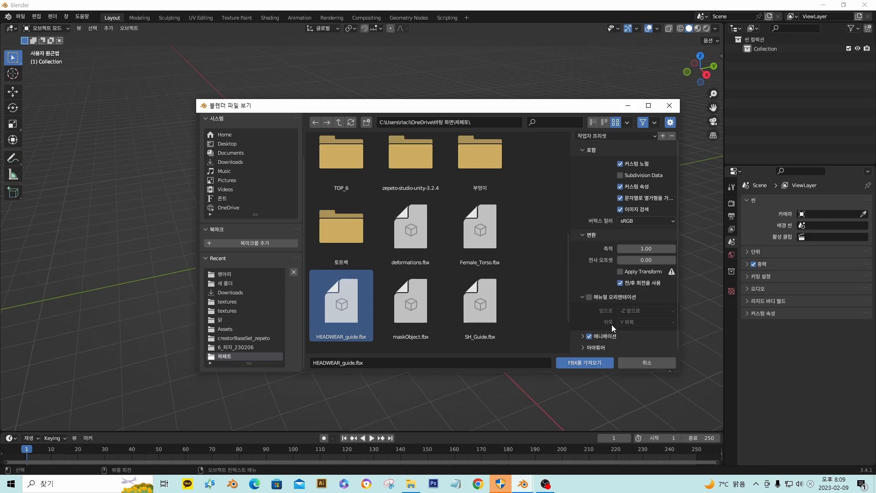
click(586, 348)
scroll(612, 327, down, 5)
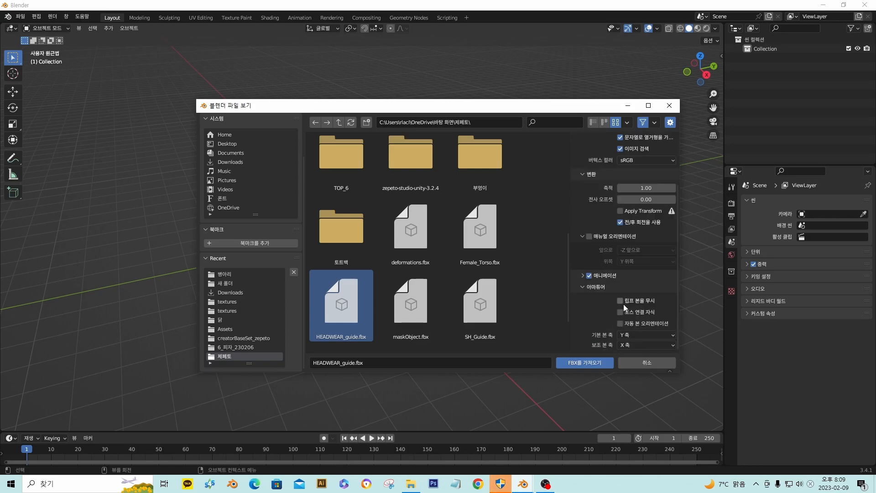
click(584, 363)
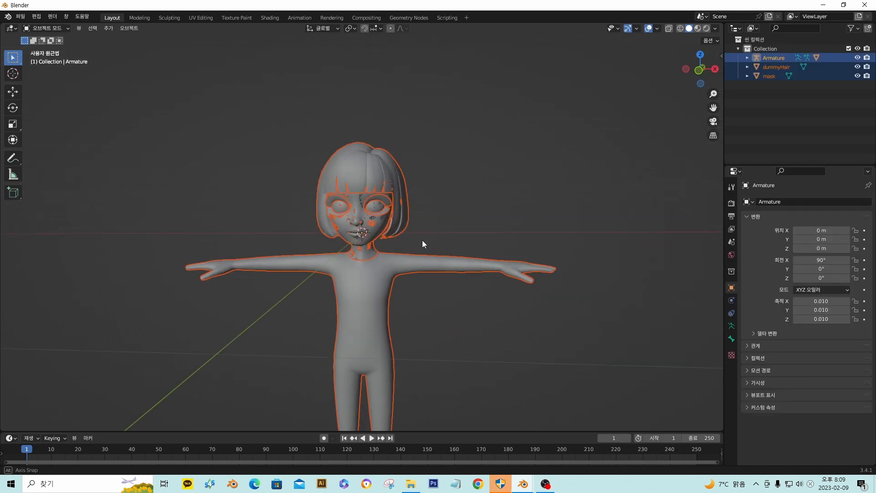
Expand the Armature and mask entries and toggle the visibility of dummyHair and mask to examine each part
click(747, 76)
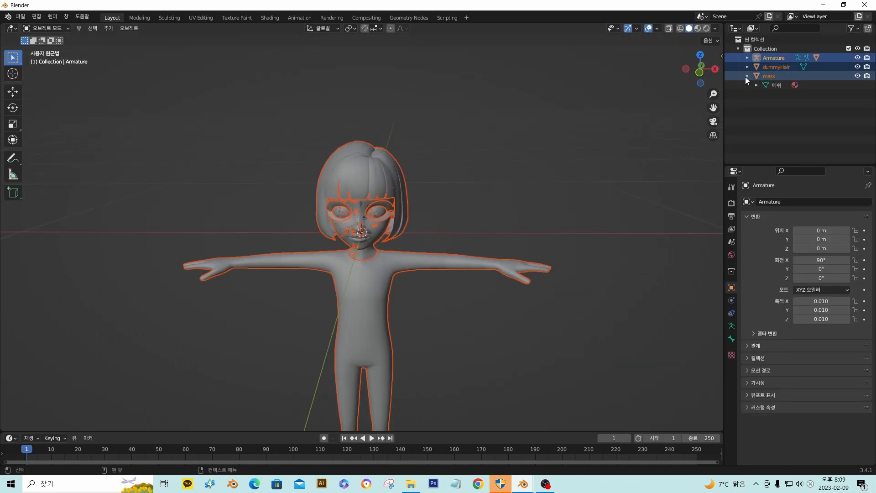
click(746, 58)
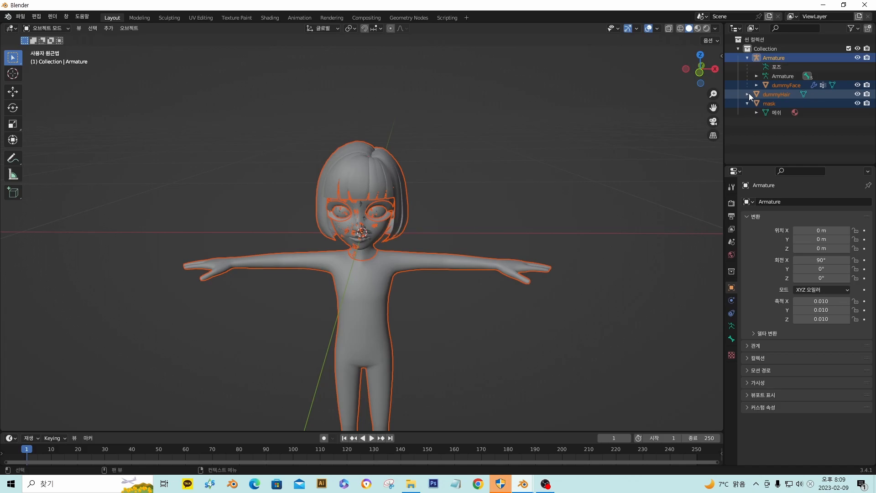
click(857, 95)
click(857, 94)
click(857, 94)
click(857, 95)
click(857, 103)
click(858, 104)
click(857, 104)
click(858, 104)
click(857, 104)
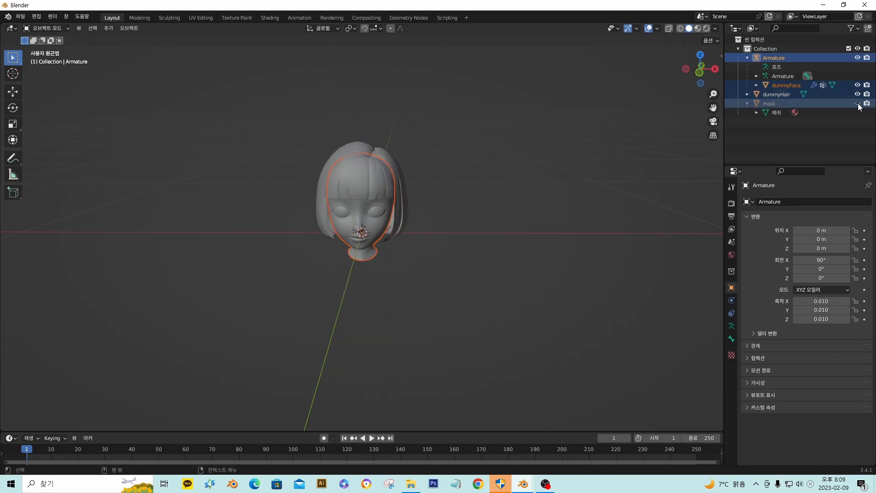
click(857, 104)
Toggle the visibility of dummyFace to compare the model with and without it
click(858, 85)
click(858, 86)
click(858, 85)
click(858, 86)
click(858, 85)
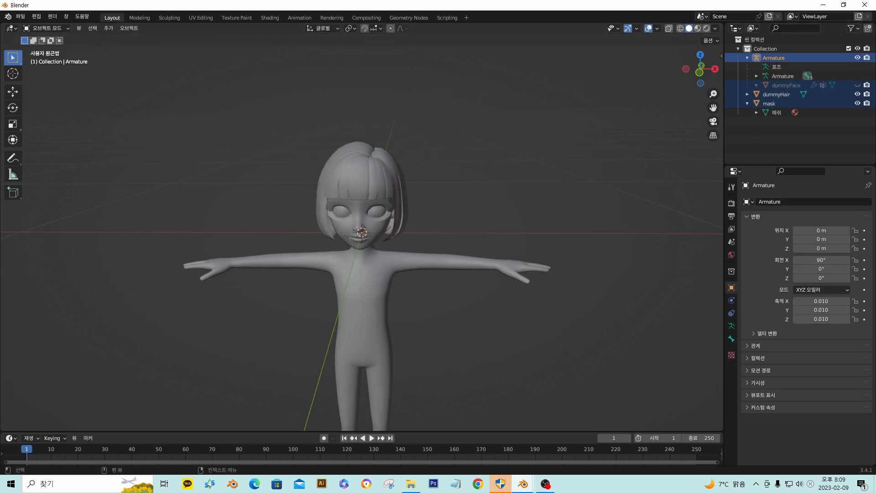
Hide mask and dummyHair, show dummyFace, and inspect the face on its own
click(858, 103)
click(858, 94)
click(858, 85)
middle_drag(187, 191, 254, 152)
scroll(371, 166, up, 4)
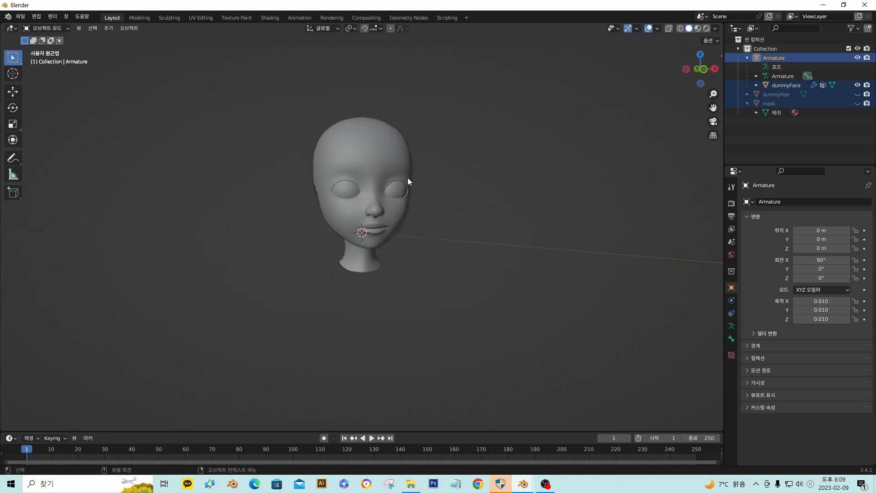
middle_drag(406, 201, 409, 201)
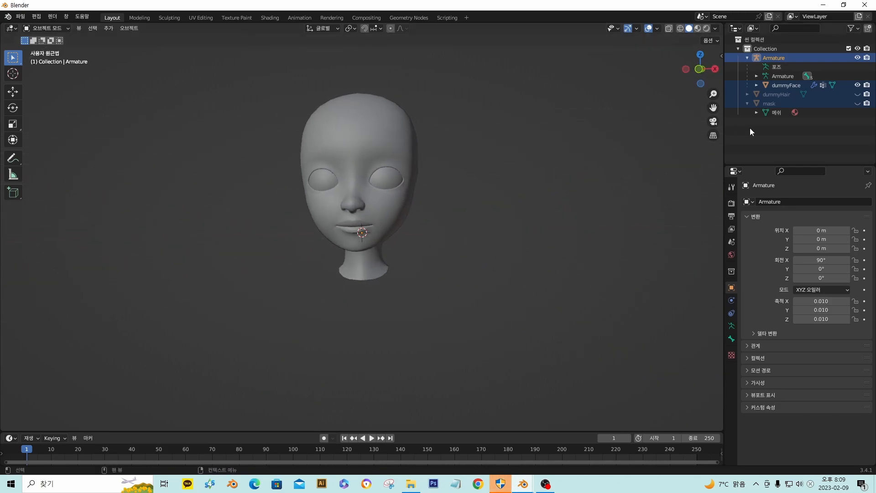
Toggle the mask's visibility repeatedly to compare it with the dummyFace head, leaving the mask hidden
click(858, 103)
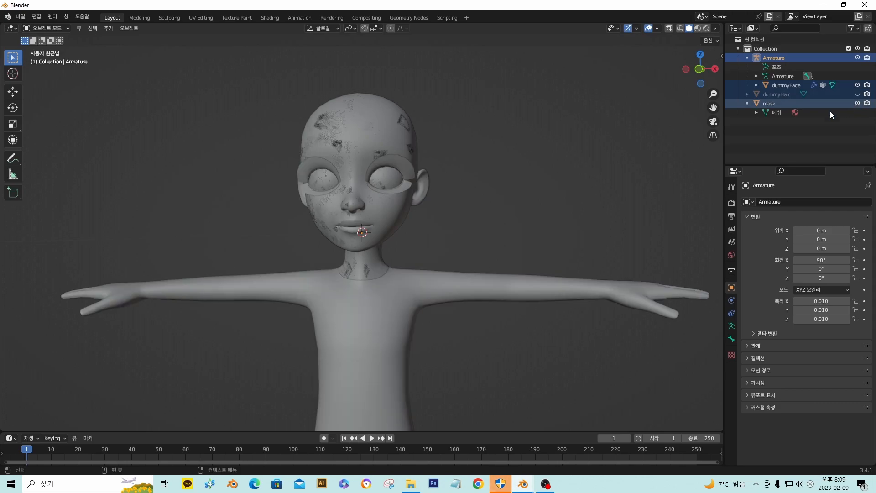
click(858, 103)
click(857, 103)
click(858, 104)
click(858, 103)
click(858, 103)
click(857, 103)
click(858, 103)
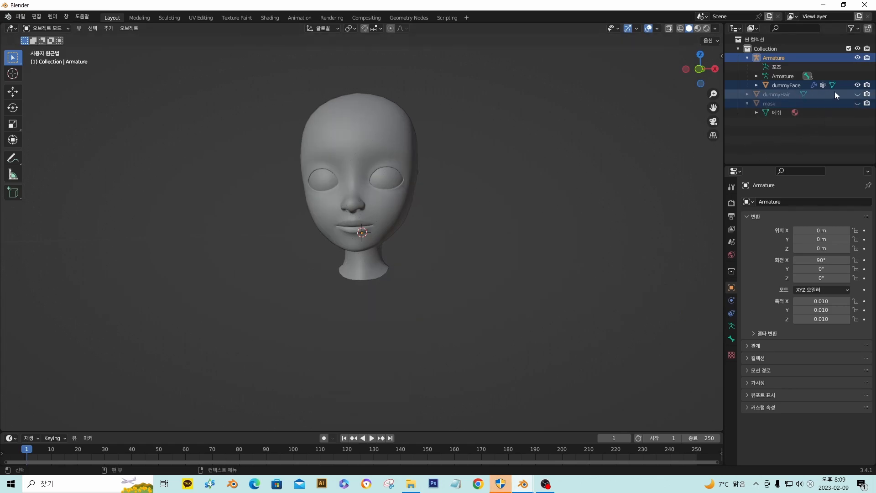
Show dummyHair on the face and inspect the hair from several angles around the crown
click(858, 94)
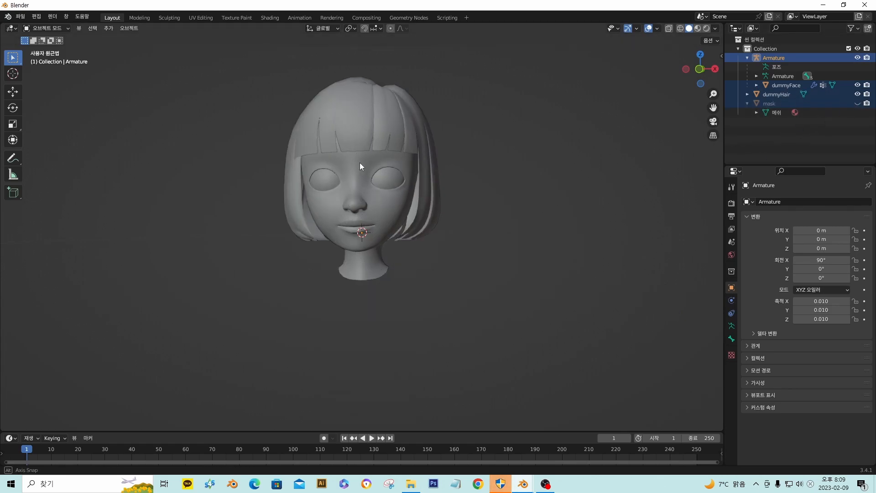
middle_drag(358, 162, 369, 169)
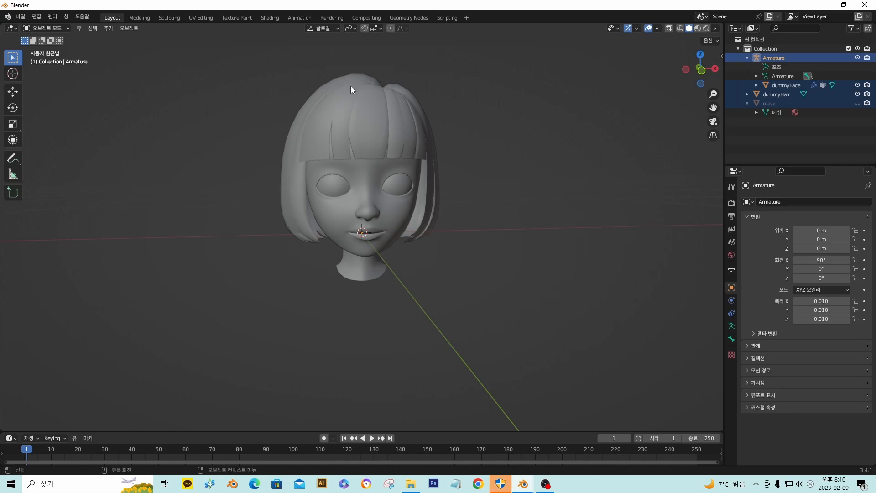
middle_drag(374, 78, 414, 104)
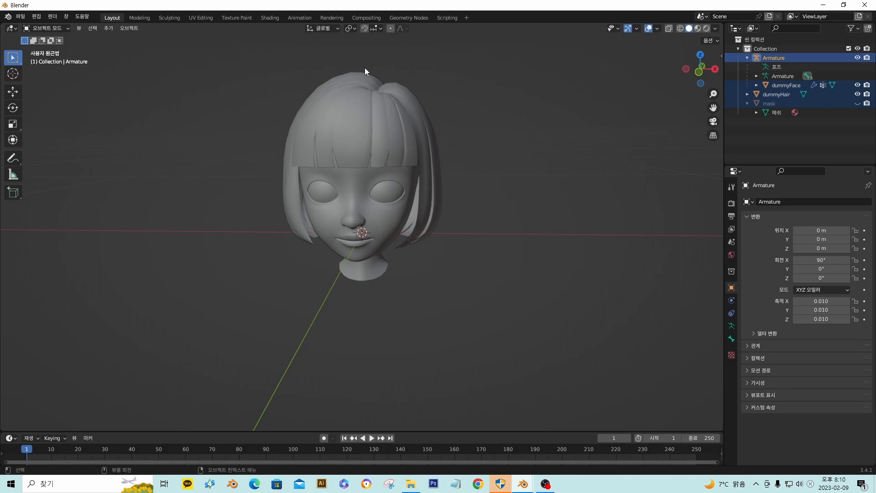
middle_drag(365, 72, 371, 63)
mouse_move(399, 94)
middle_down()
mouse_move(403, 105)
mouse_move(382, 97)
mouse_move(382, 116)
mouse_move(385, 97)
middle_up()
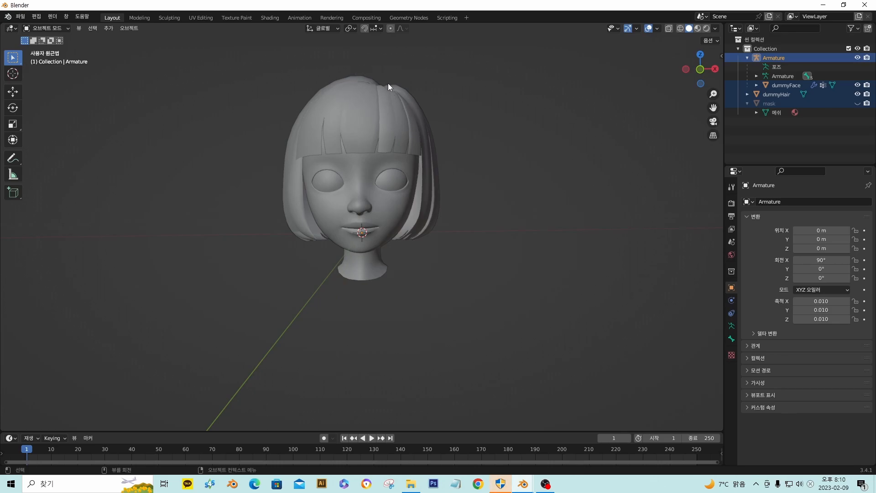
Hide dummyHair and toggle dummyFace off and on to examine the armature bones inside the head, leaving dummyFace hidden
click(857, 94)
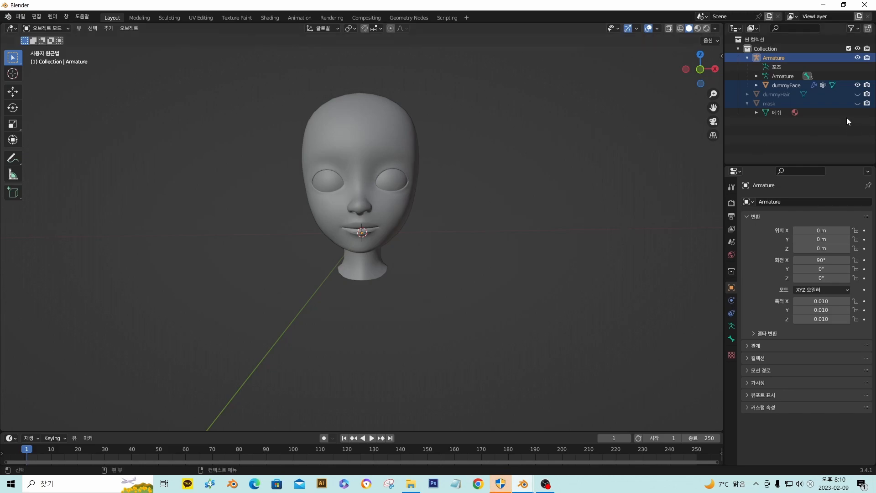
click(857, 85)
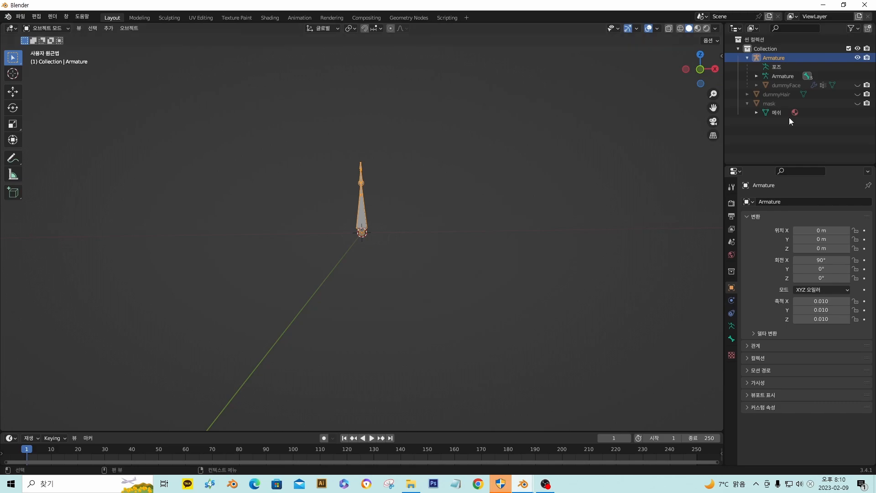
click(857, 85)
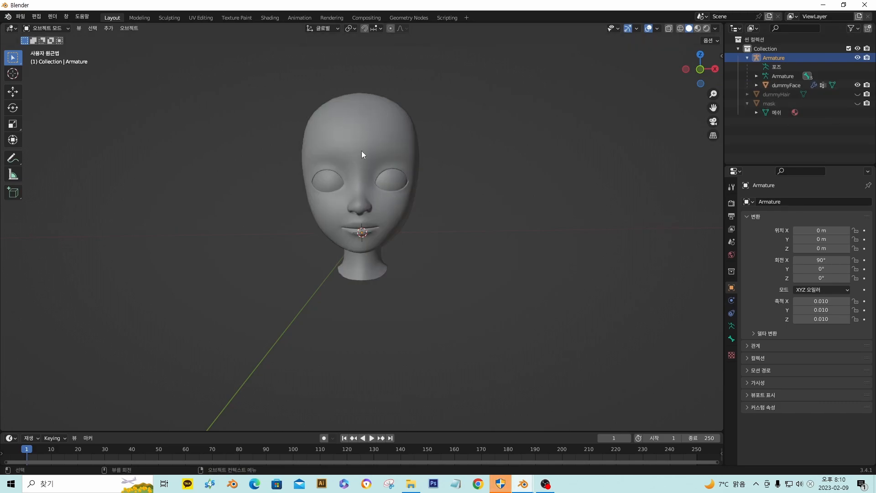
click(857, 85)
click(857, 84)
click(857, 84)
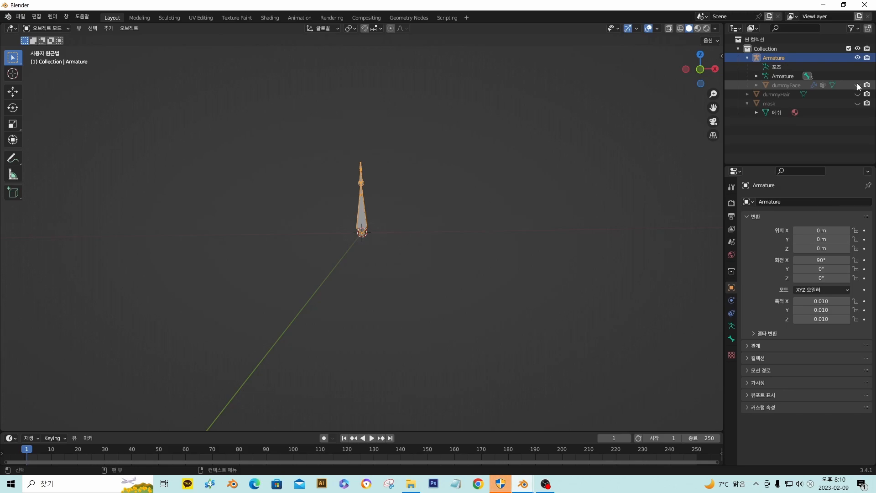
Show the mask body and toggle dummyHair and dummyFace on and off to compare them against it
click(856, 103)
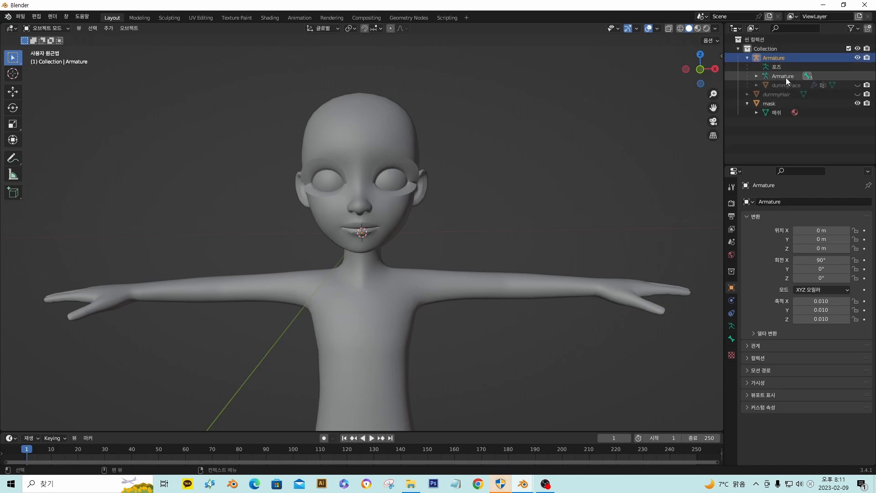
click(857, 94)
click(857, 85)
click(857, 94)
click(857, 94)
click(857, 94)
click(857, 85)
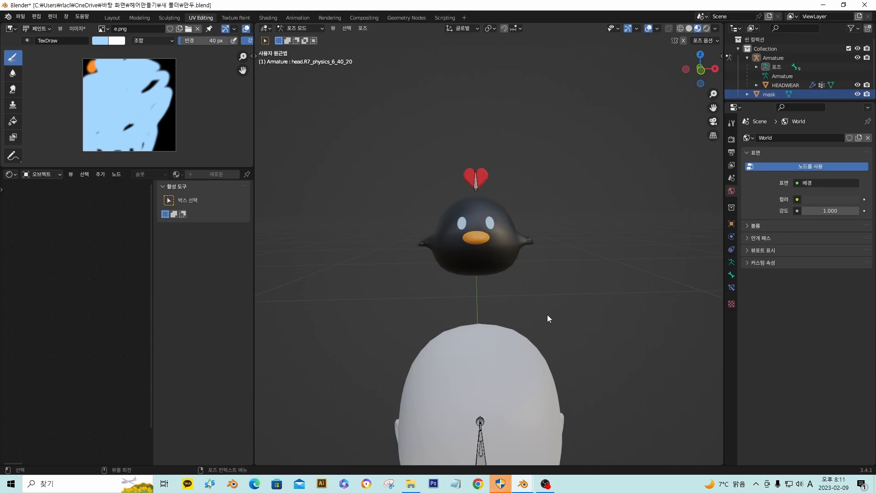
Switch the penguin headwear's armature from Pose Mode to Edit Mode and inspect the bones at the heart and wings
click(309, 29)
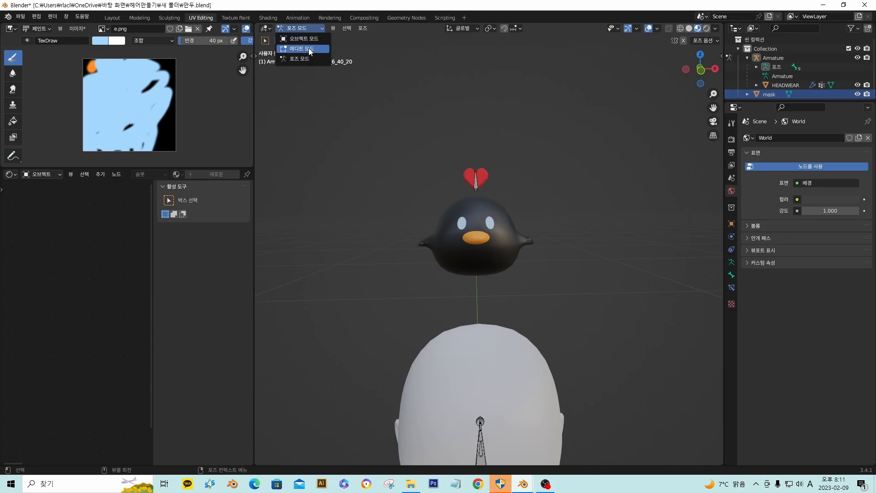
click(309, 48)
scroll(558, 293, up, 3)
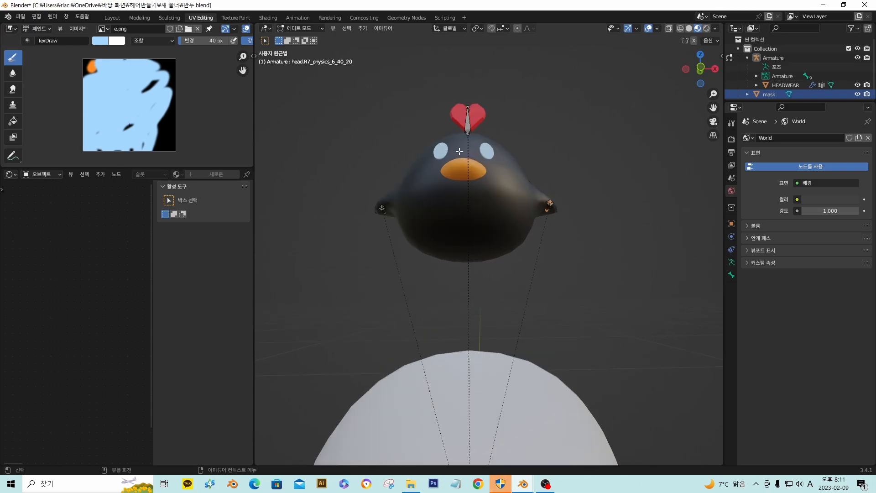
middle_drag(556, 296, 538, 269)
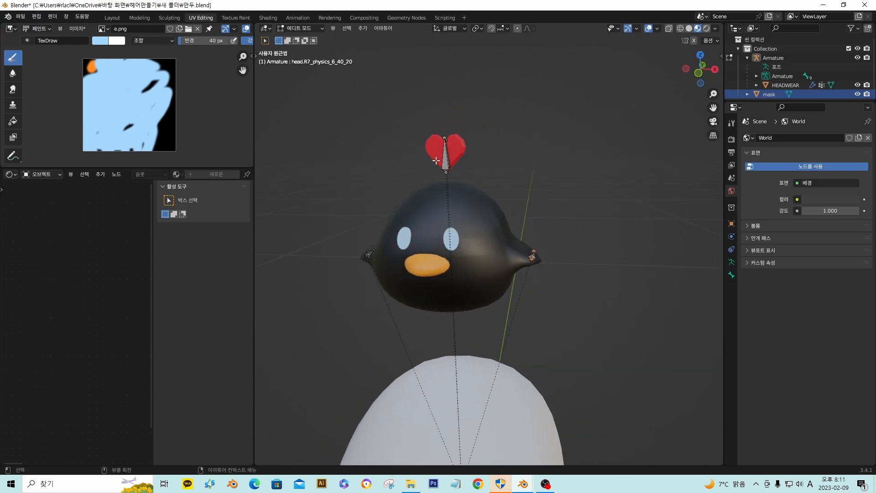
middle_drag(446, 173, 451, 169)
Extrude two connected bones in sequence from the head bone, reaching up beside the penguin
scroll(451, 169, down, 4)
scroll(482, 265, up, 2)
shift+middle_drag(476, 456, 463, 319)
middle_drag(462, 319, 469, 414)
click(467, 397)
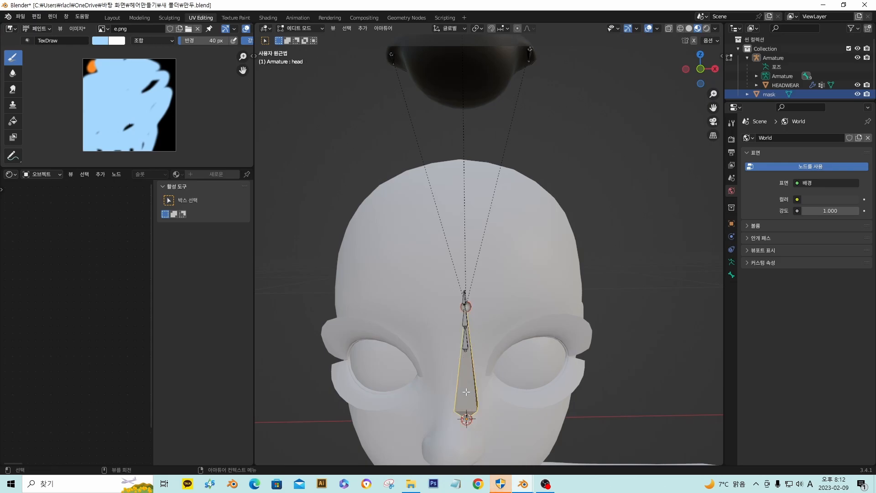
middle_drag(436, 203, 398, 75)
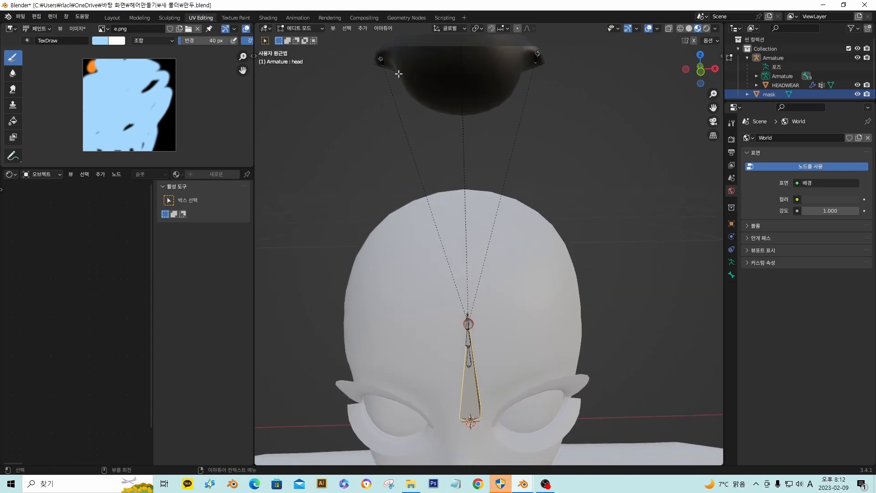
key(e)
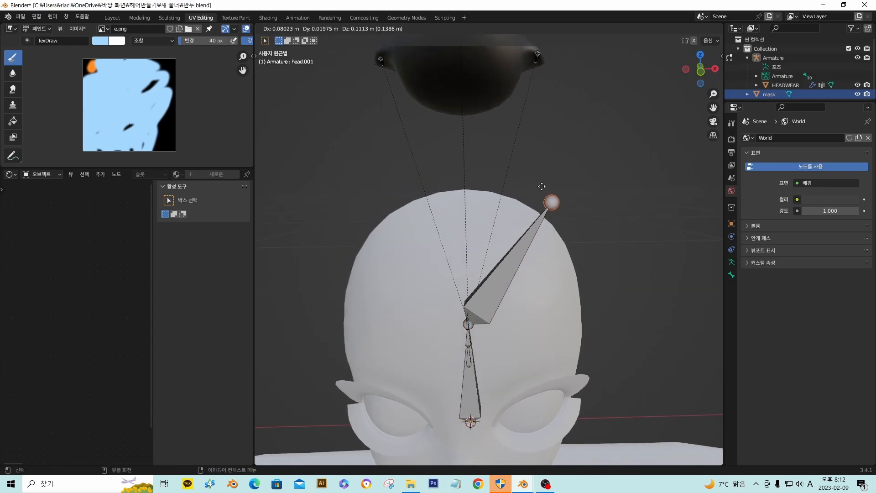
click(551, 87)
middle_drag(551, 87, 553, 194)
key(e)
click(607, 107)
Delete the lower of the two extruded bones, keeping the upper one beside the penguin
click(514, 221)
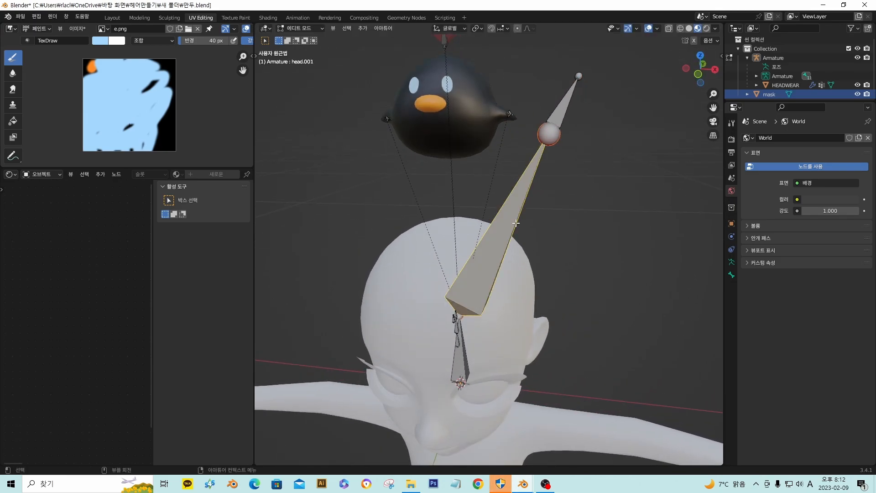
key(x)
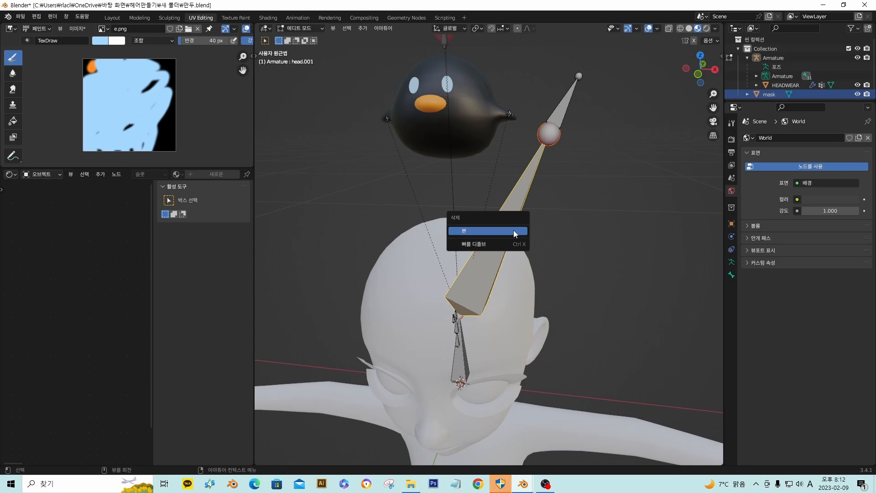
click(514, 230)
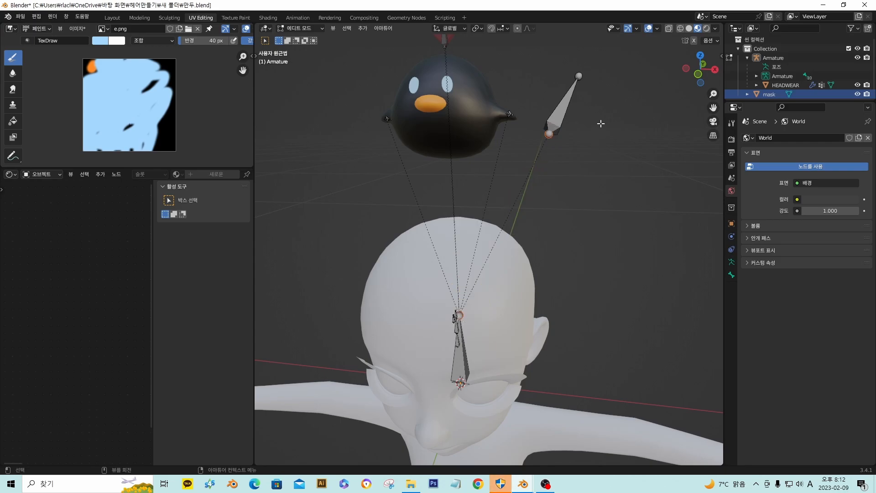
Open the relations settings of the extruded bone beside the penguin and check its parent and Connected option
click(557, 116)
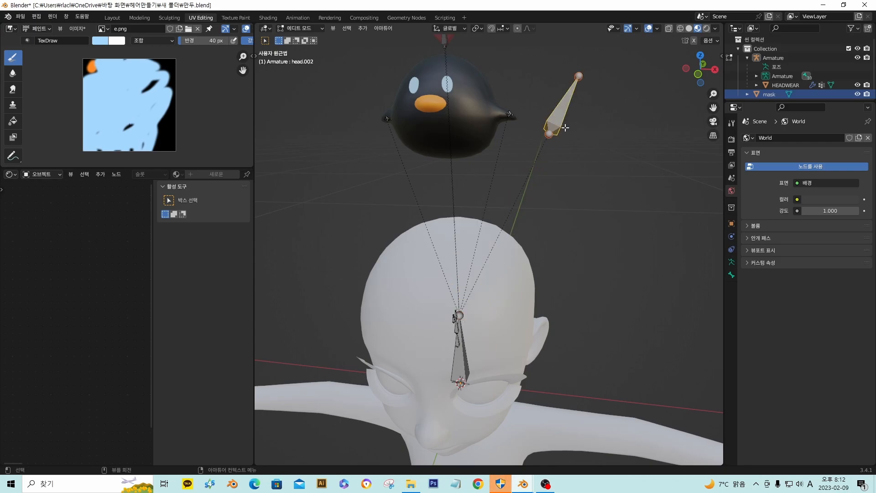
click(731, 262)
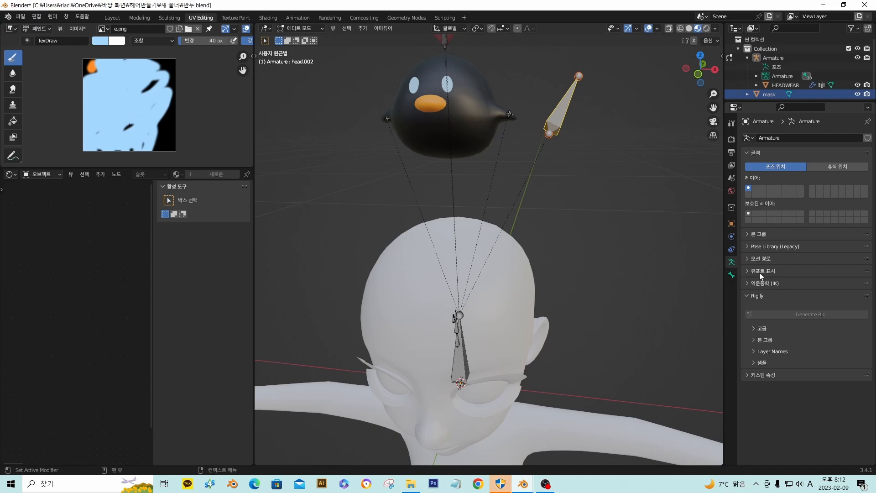
click(731, 273)
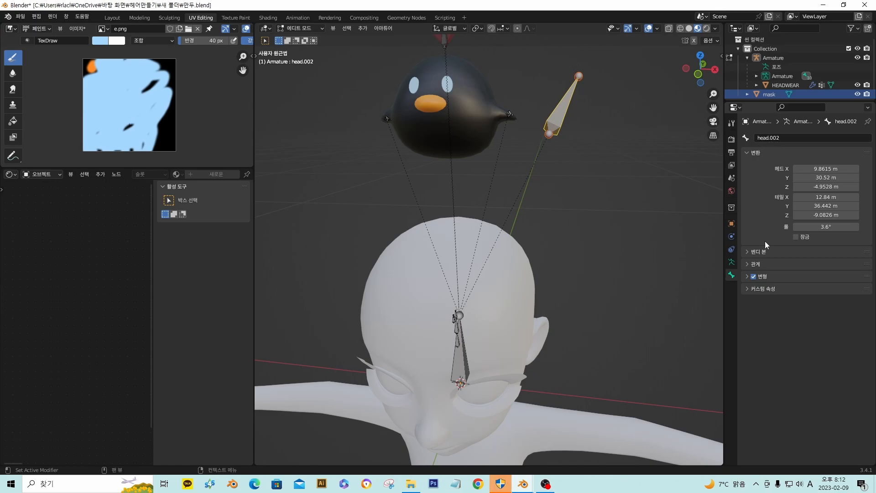
click(748, 266)
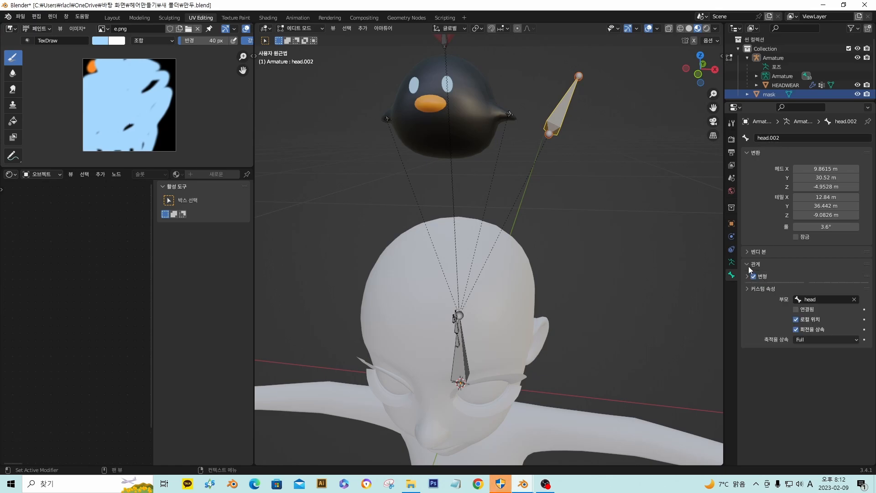
click(822, 296)
click(796, 313)
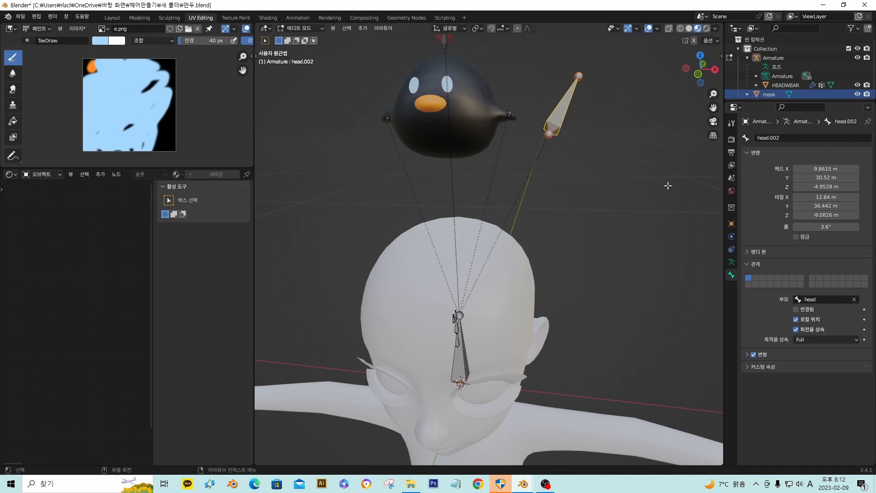
Delete the extruded bone beside the penguin
key(x)
click(554, 109)
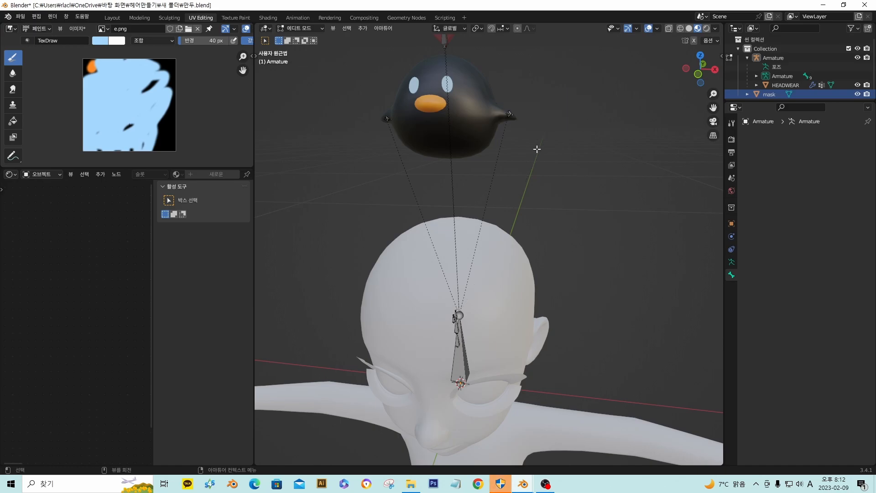
Move the Jnt_fx_end bone aside to expose the overlapping physics bone in the heart, and return it to the heart
middle_drag(447, 143, 471, 306)
shift+middle_drag(471, 142, 483, 257)
click(463, 165)
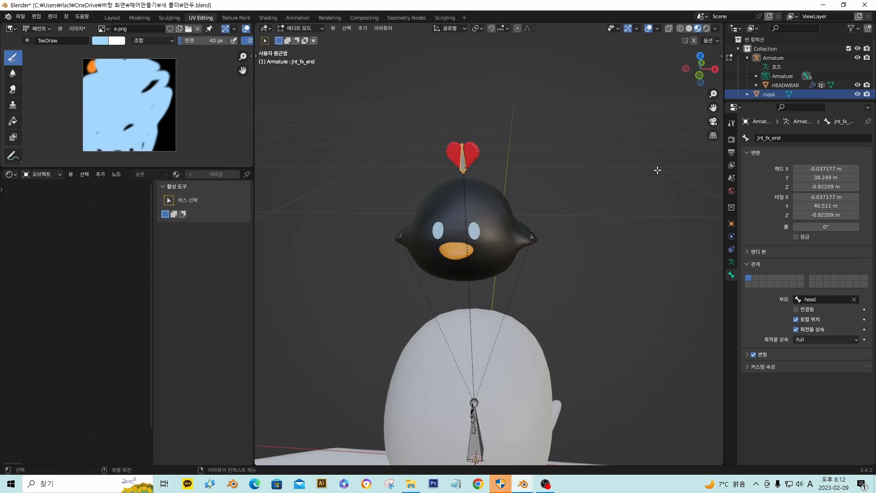
key(f)
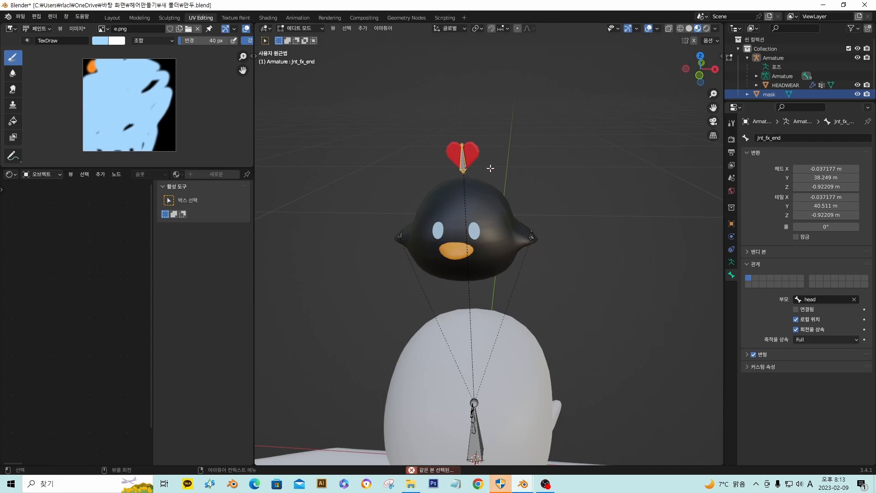
key(g)
click(439, 159)
click(463, 164)
key(g)
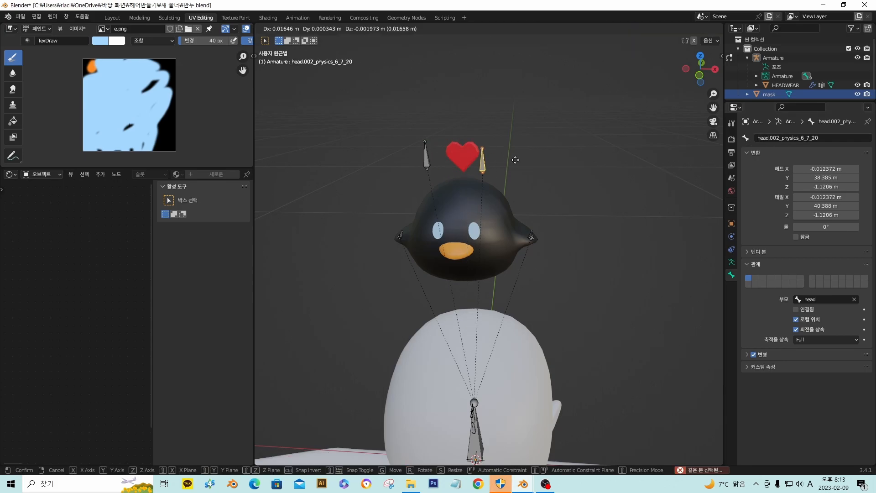
right_click(499, 157)
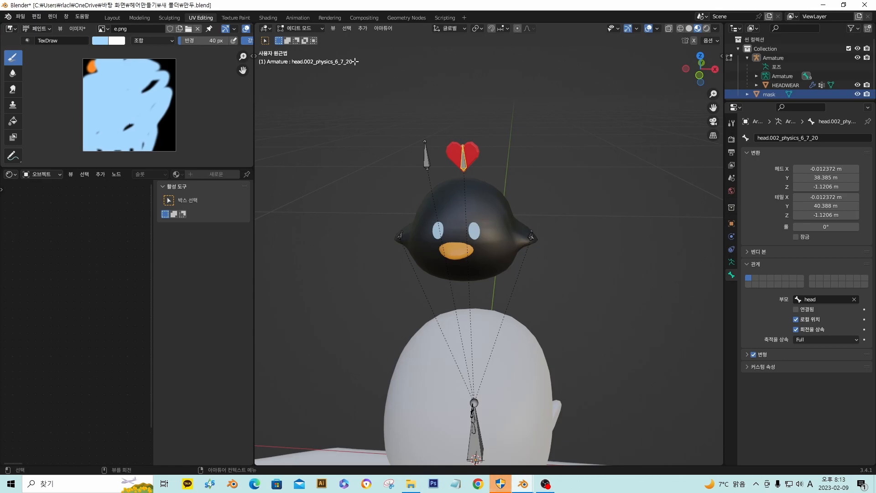
click(423, 159)
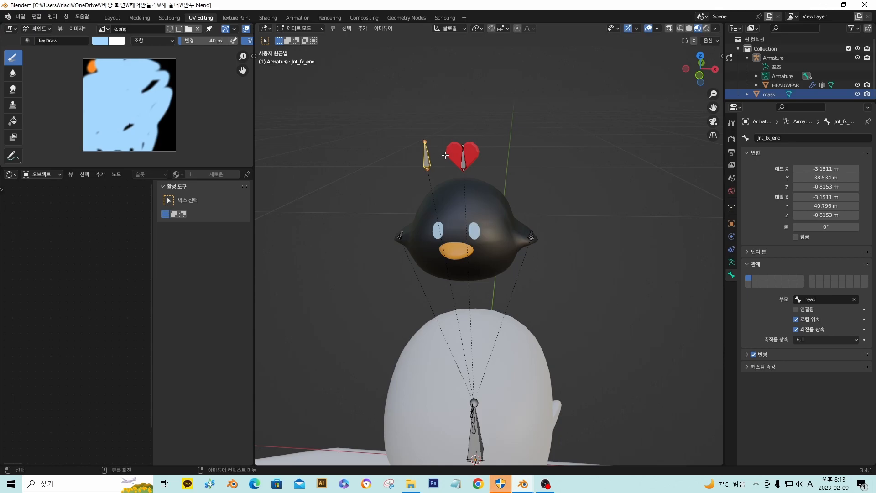
click(481, 182)
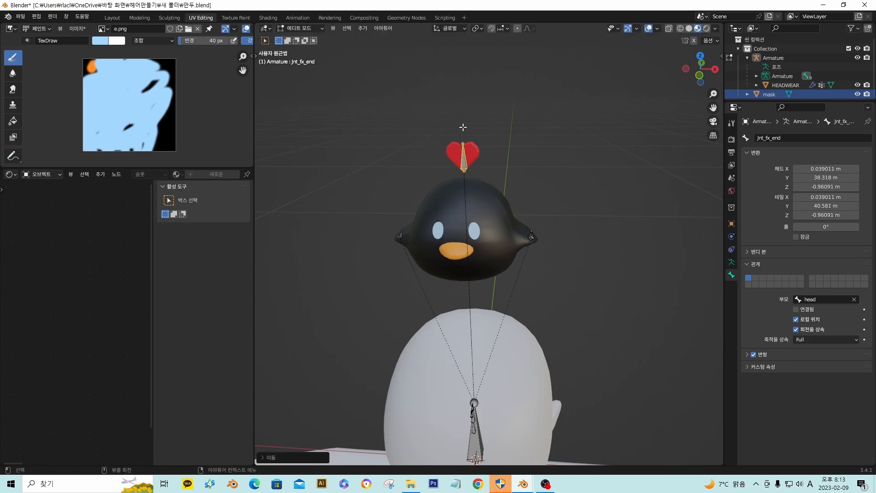
Try the Jnt_fx_end bone beside the penguin's wing and move it back to the heart
key(g)
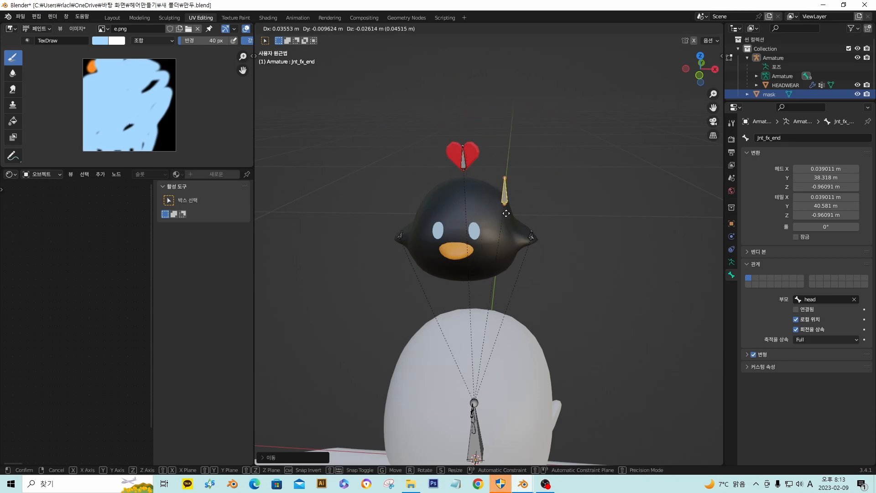
click(399, 244)
middle_drag(454, 247, 483, 244)
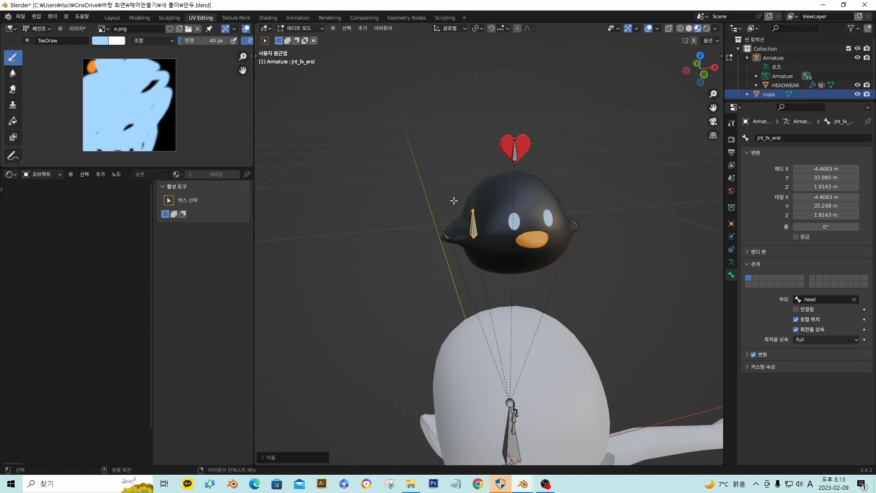
key(g)
click(548, 187)
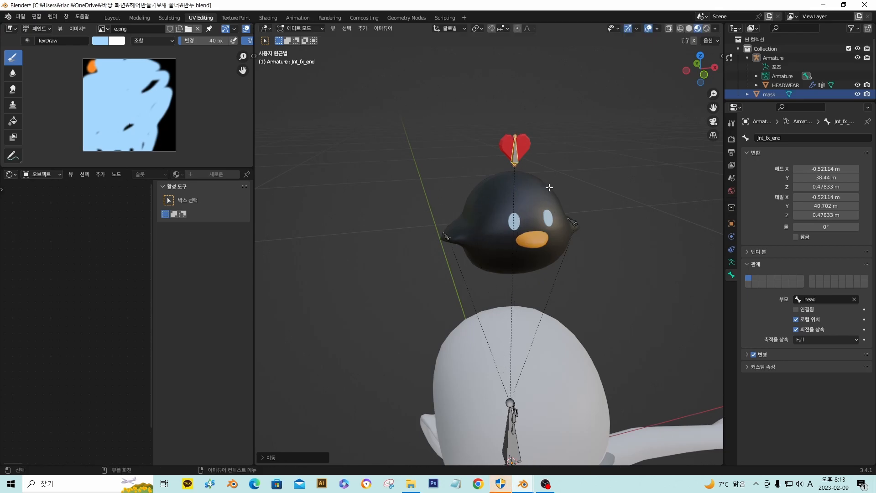
Try the Jnt_fx_end bone down at the mask's head and bring it back up near the heart
key(g)
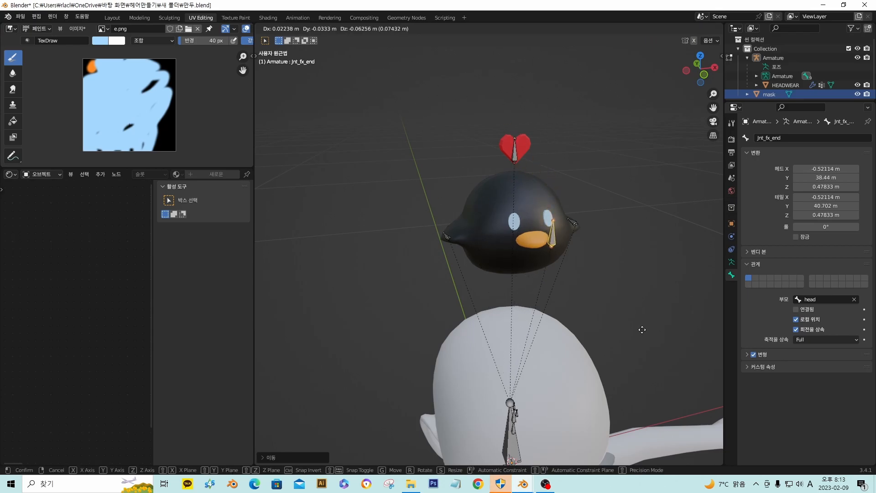
click(664, 458)
middle_drag(627, 377, 511, 347)
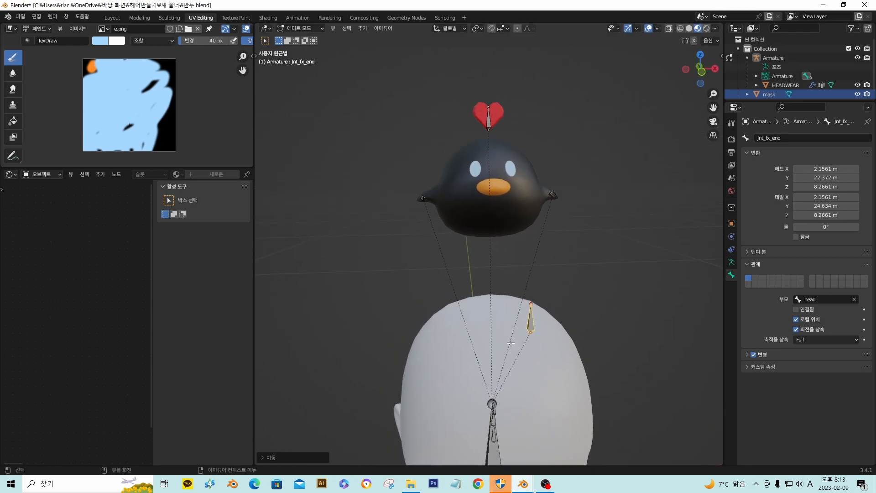
middle_drag(571, 293, 573, 309)
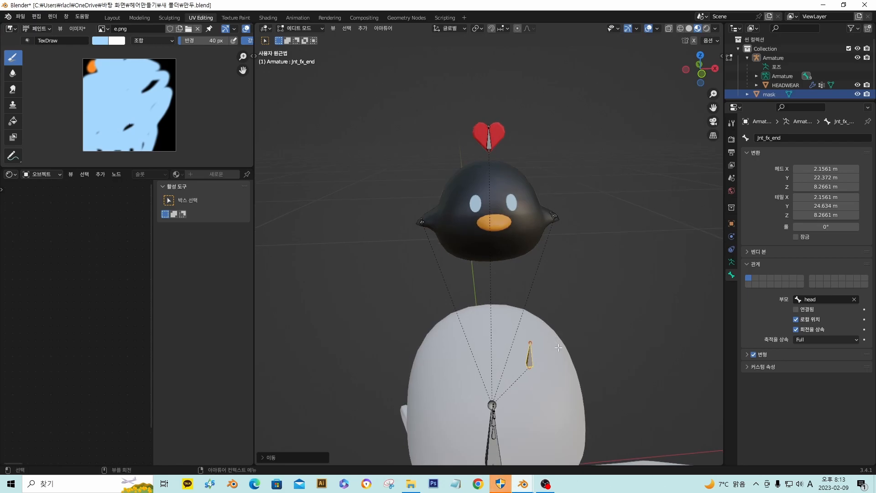
key(g)
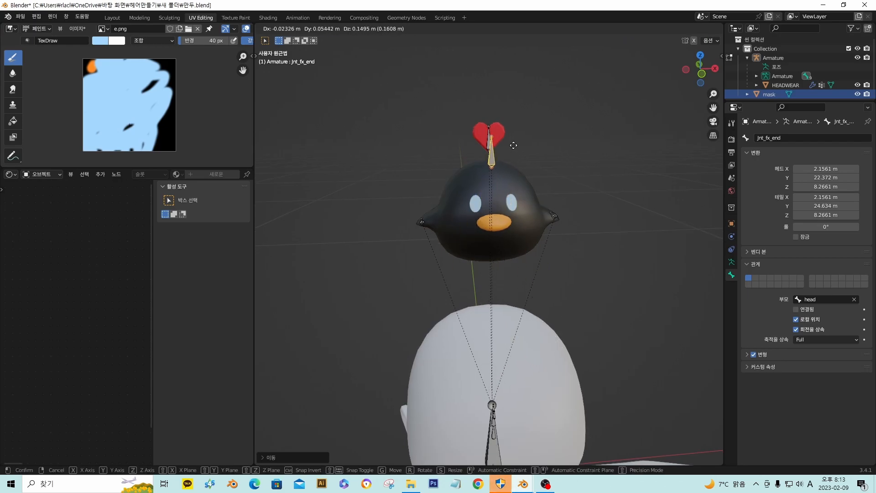
click(507, 137)
Try moving the Jnt_fx_end bone in front of the penguin's face and undo the trial moves of this bone
middle_drag(552, 157, 489, 190)
key(g)
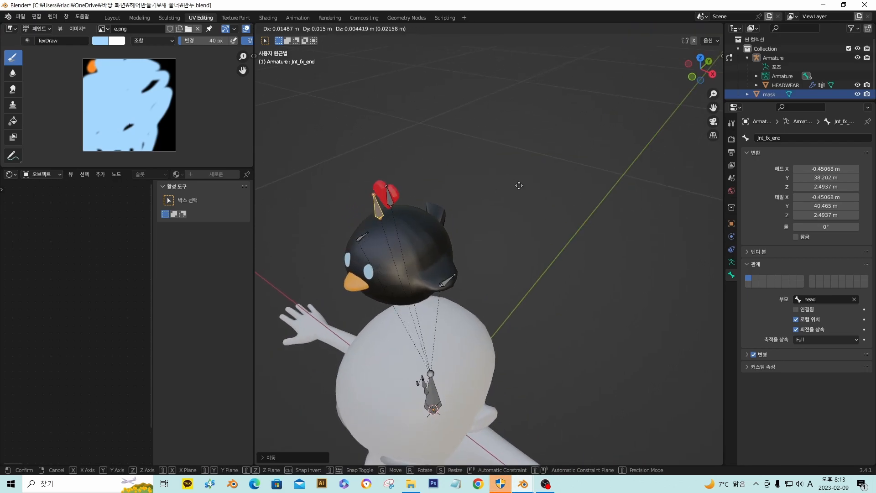
right_click(528, 182)
key(g)
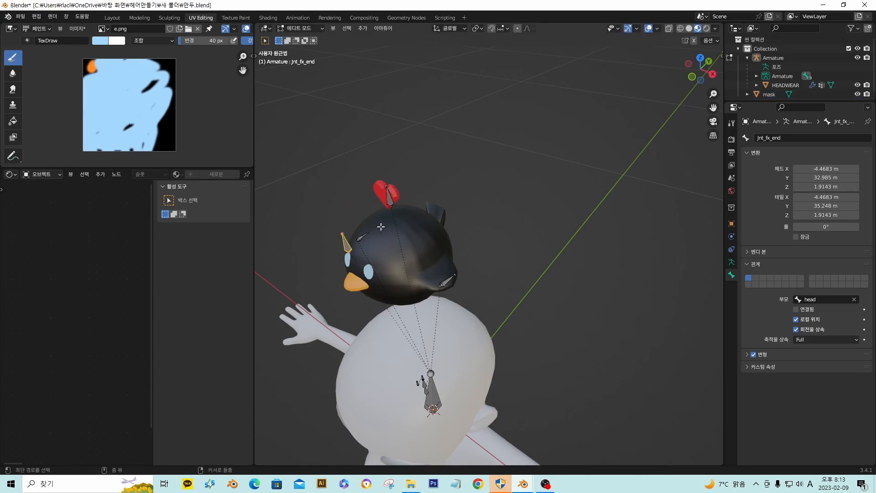
click(381, 226)
click(381, 227)
key(ctrl+z)
key(ctrl+z)
Select the head bone and examine the mask's body, torso and hand as other possible attachment areas
middle_drag(381, 227, 401, 199)
middle_drag(461, 233, 470, 142)
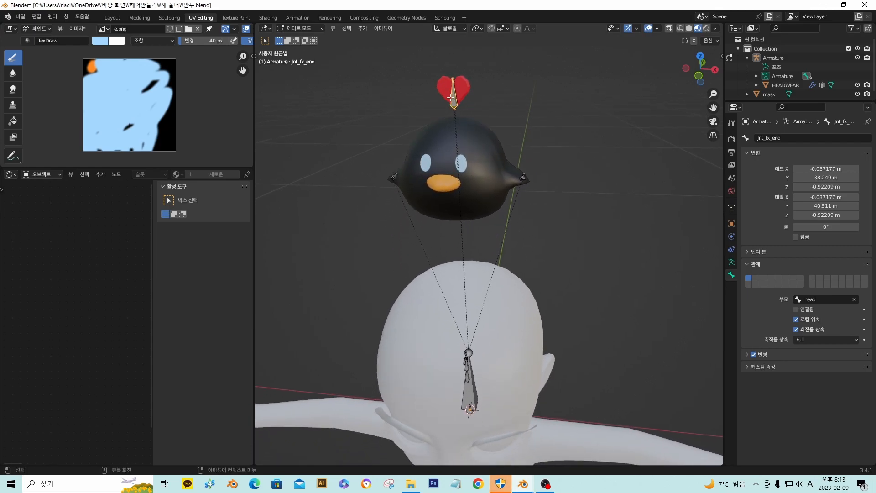
click(470, 397)
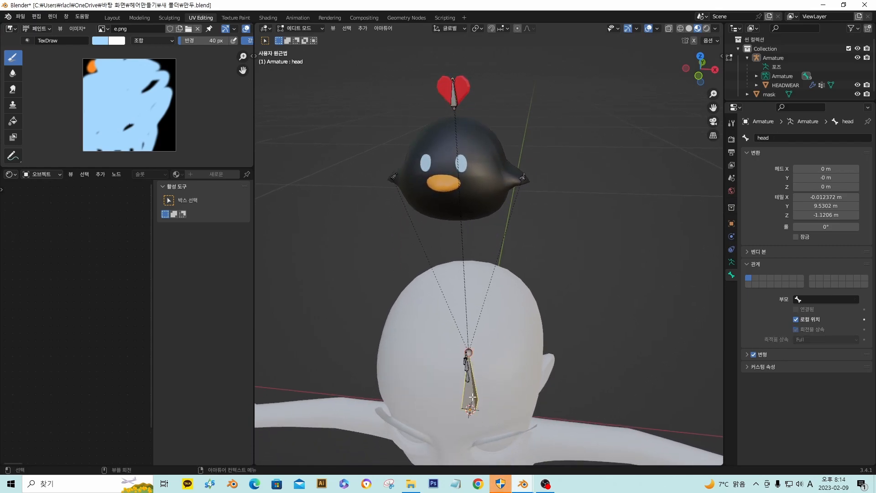
middle_drag(460, 102, 485, 274)
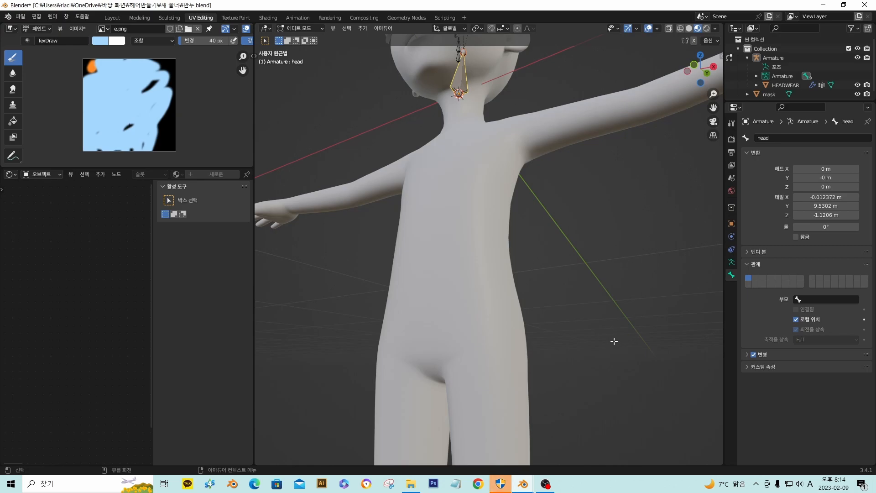
middle_drag(546, 338, 496, 347)
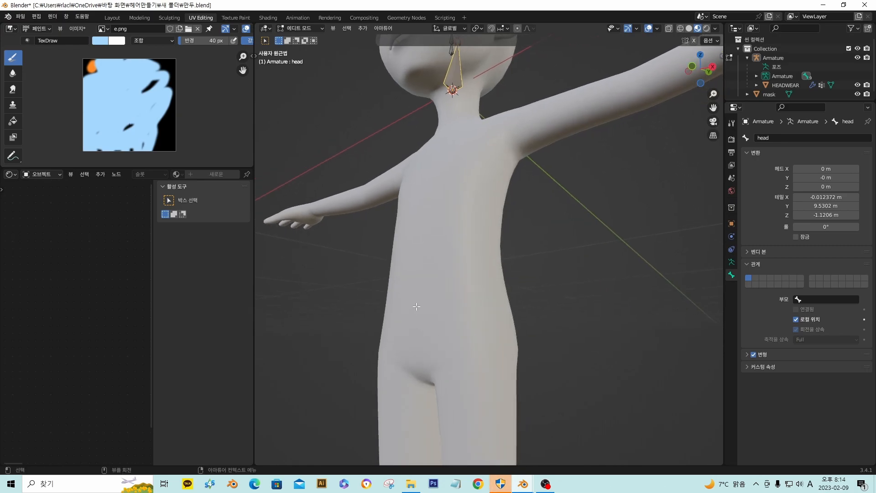
click(540, 320)
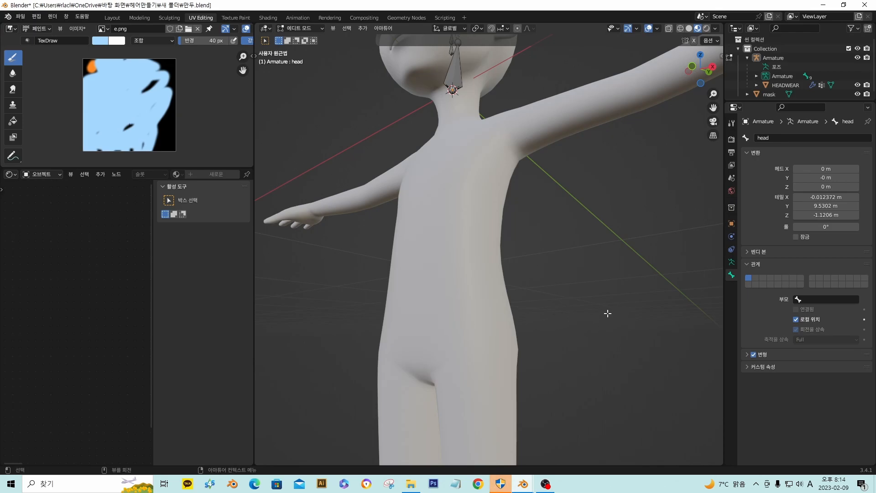
middle_drag(547, 298, 611, 328)
shift+middle_drag(408, 305, 655, 352)
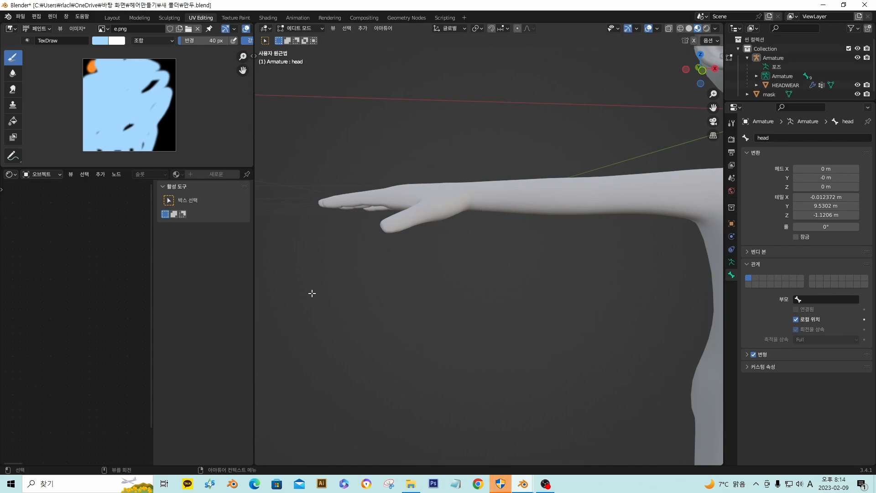
middle_drag(625, 244, 636, 257)
Examine all of the armature's bones together and inspect the Jnt_fx_end bone in the heart
key(Home)
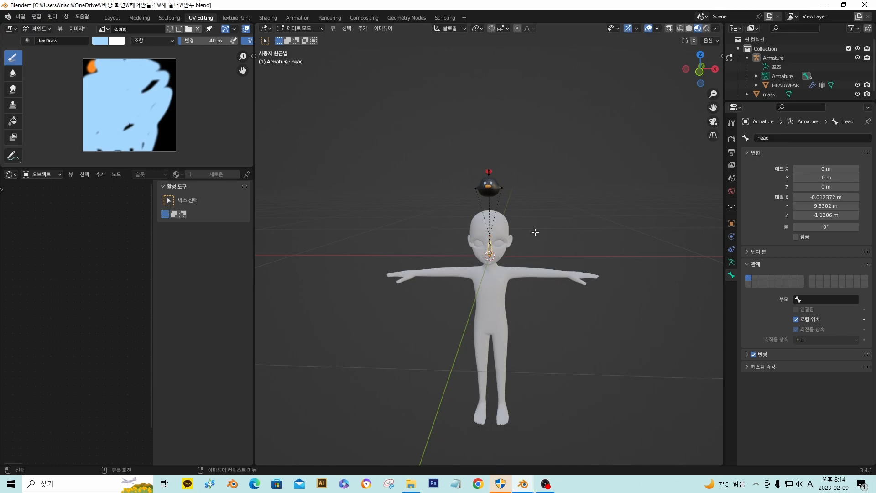
scroll(535, 232, up, 2)
key(KP_Decimal)
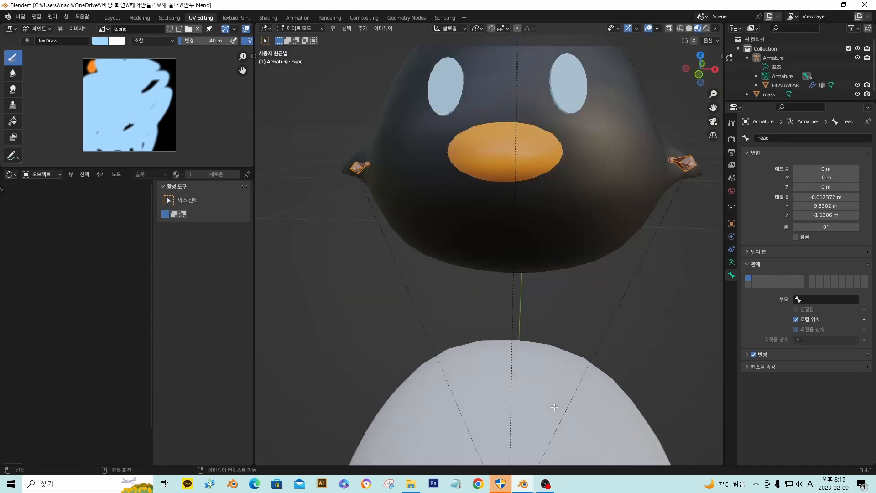
scroll(535, 166, down, 4)
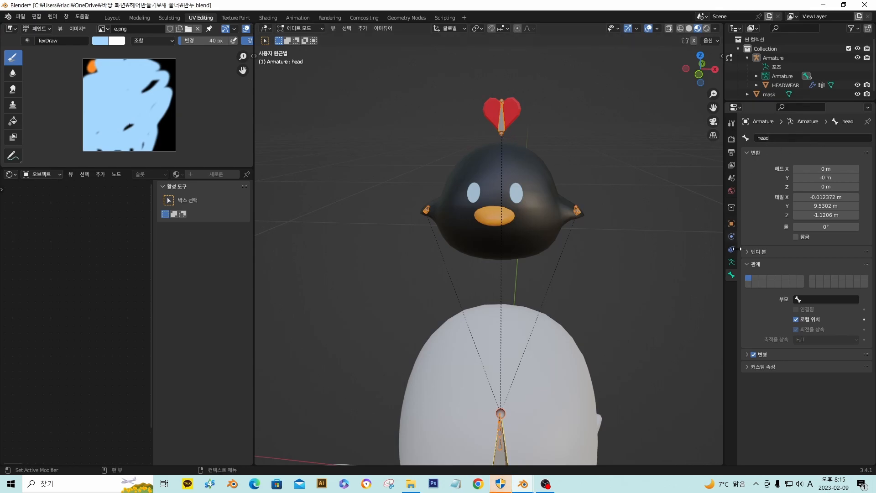
click(730, 265)
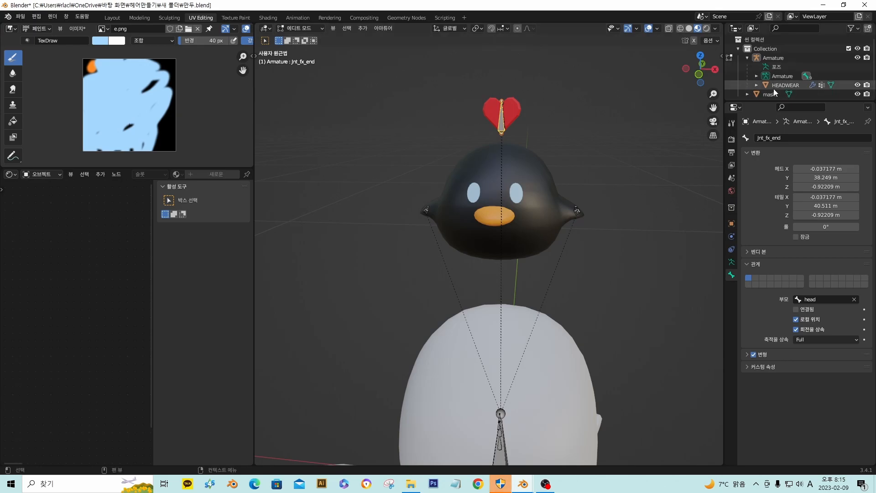
Leave armature editing, open the HEADWEAR mesh in Edit Mode and show it in wireframe shading
click(730, 58)
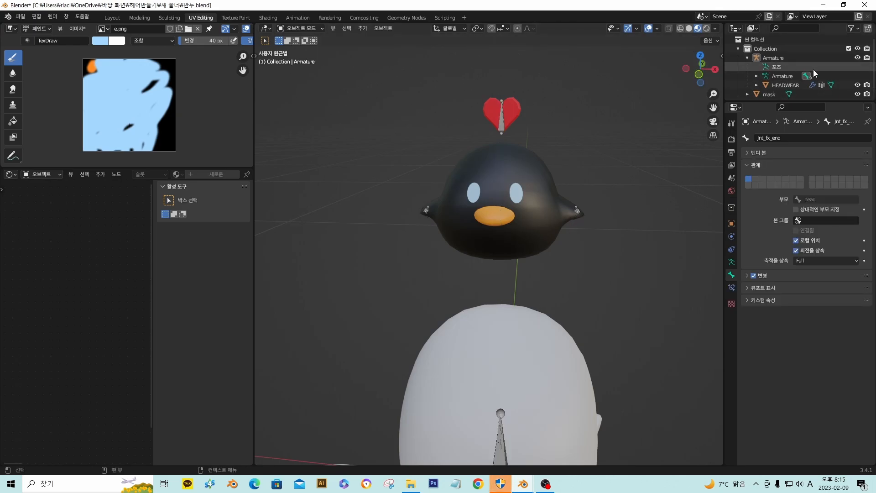
click(778, 85)
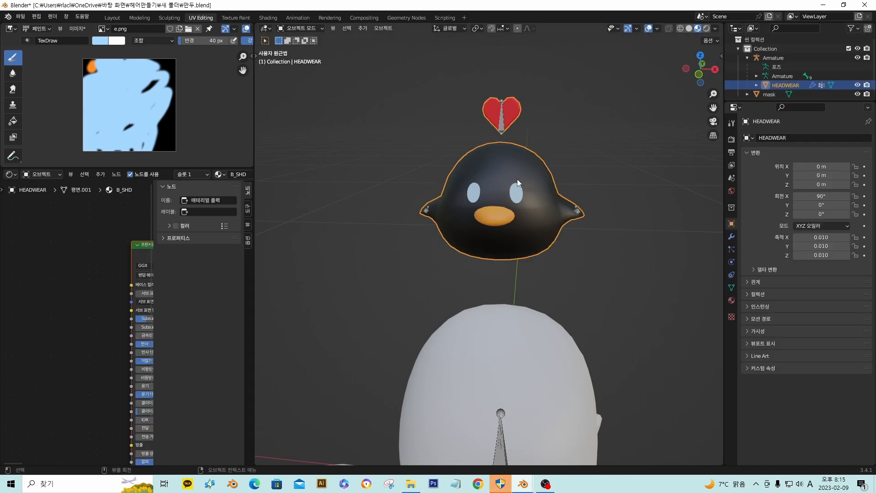
key(Tab)
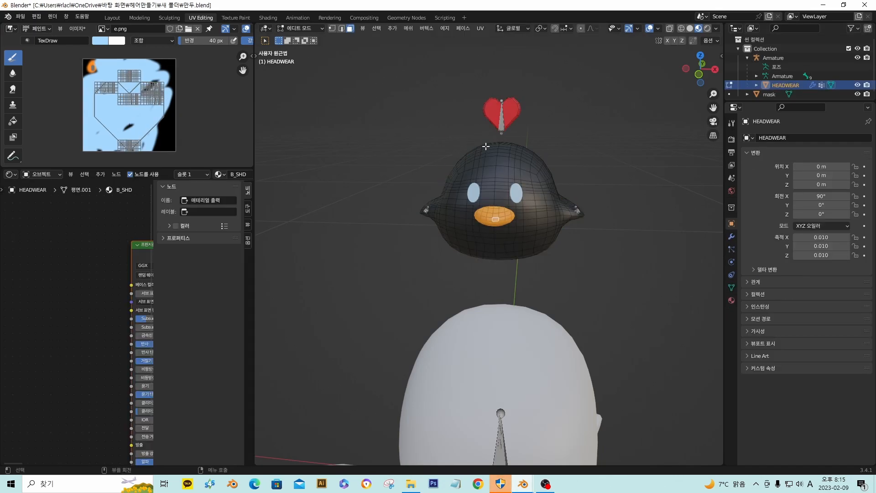
click(681, 29)
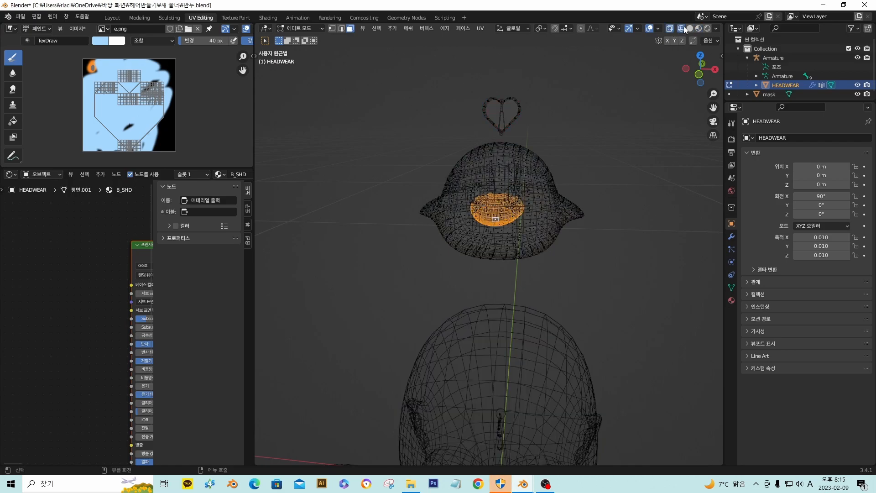
Display the HEADWEAR mesh in solid shading without X-ray and select the single small skin face inside the penguin
scroll(598, 160, up, 6)
scroll(588, 224, up, 2)
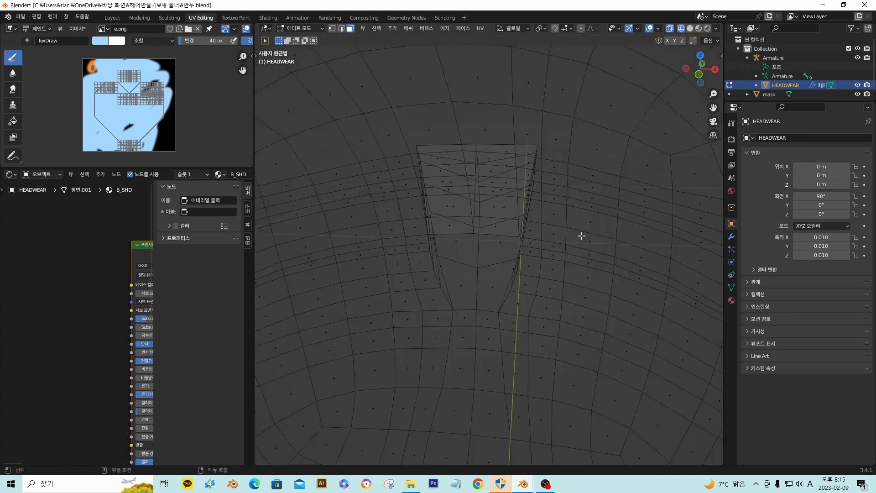
scroll(581, 237, down, 4)
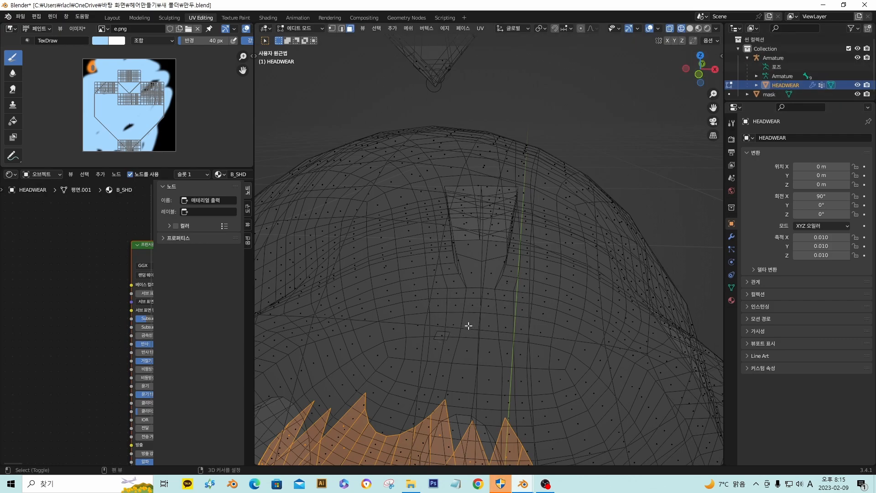
scroll(468, 323, up, 4)
middle_drag(476, 307, 481, 309)
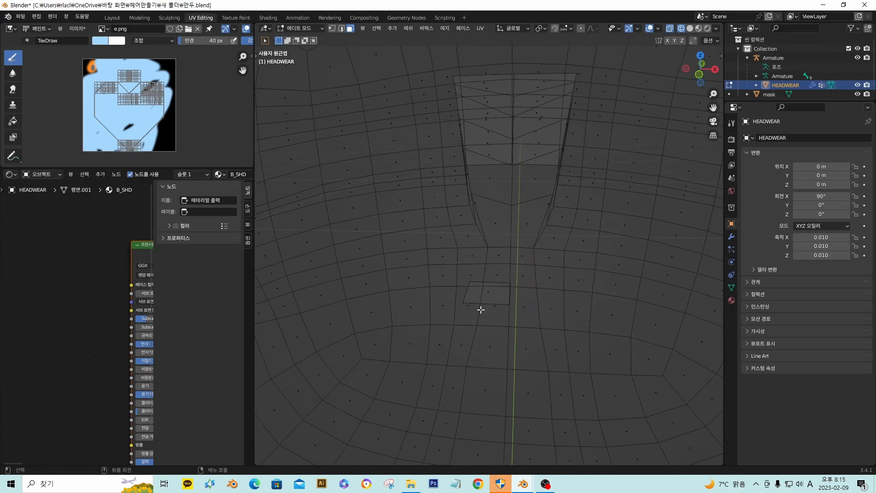
click(689, 29)
click(491, 309)
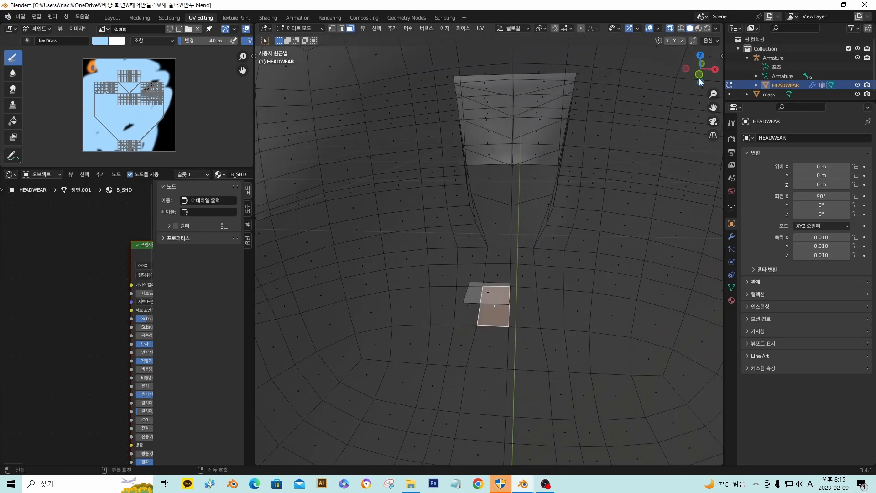
click(669, 28)
click(491, 287)
middle_drag(490, 288, 540, 267)
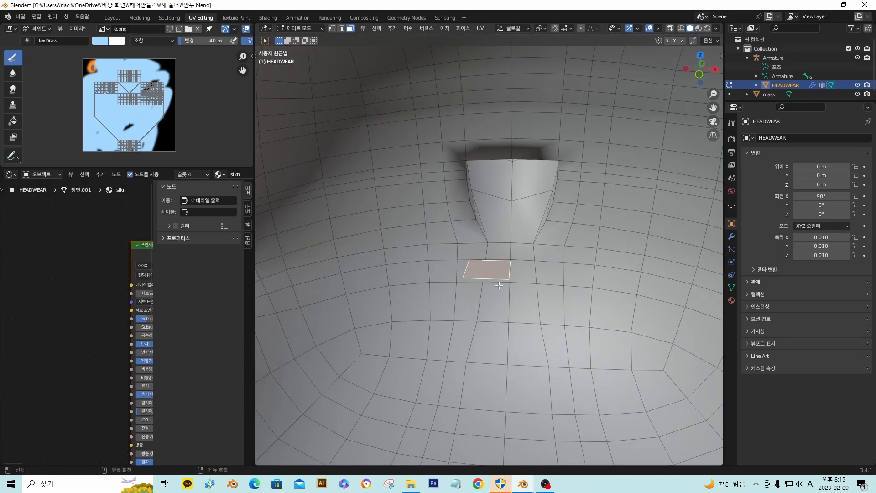
Open the HEADWEAR material slots and assign the sikn material to the selected small face inside the penguin
click(731, 300)
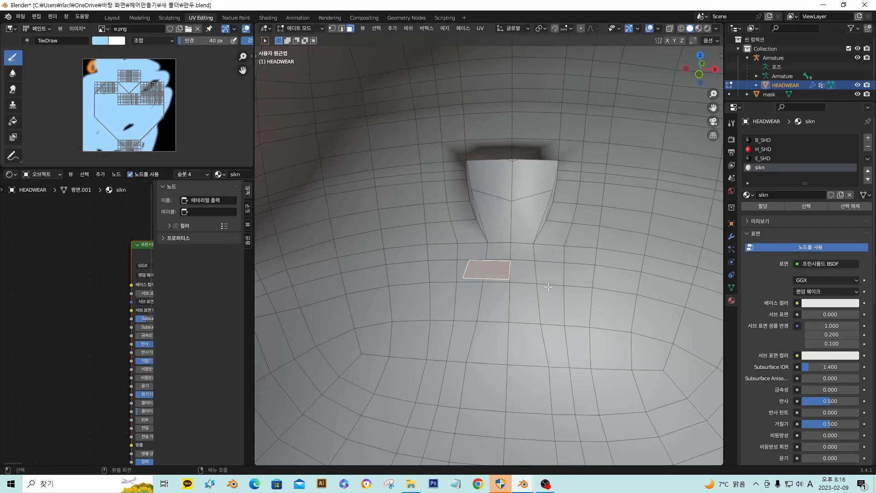
scroll(548, 287, down, 5)
scroll(547, 286, up, 6)
scroll(548, 286, down, 6)
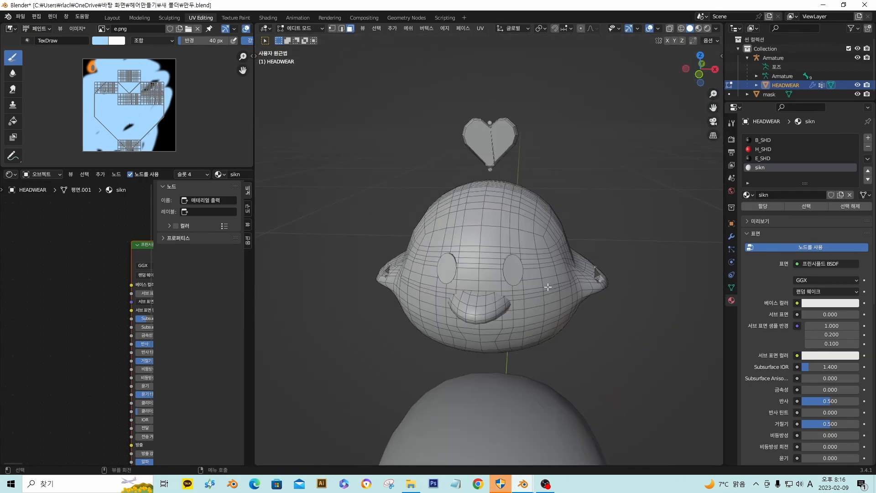
middle_drag(547, 286, 534, 272)
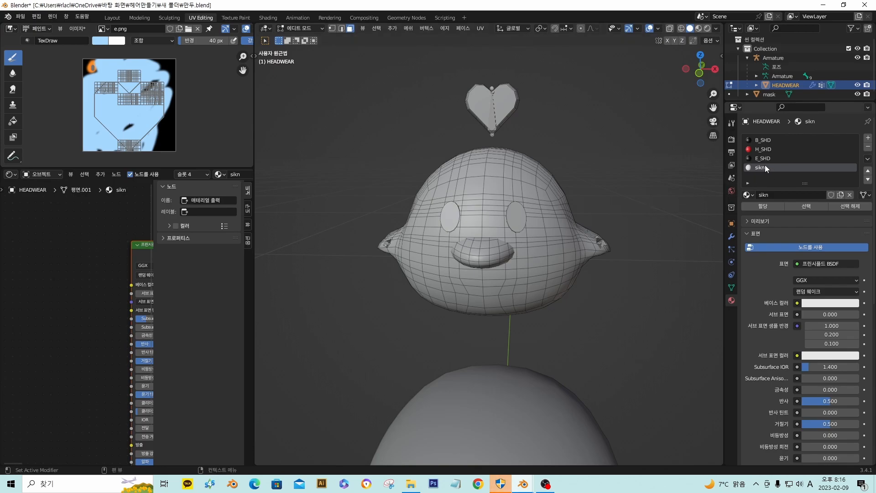
scroll(493, 244, down, 2)
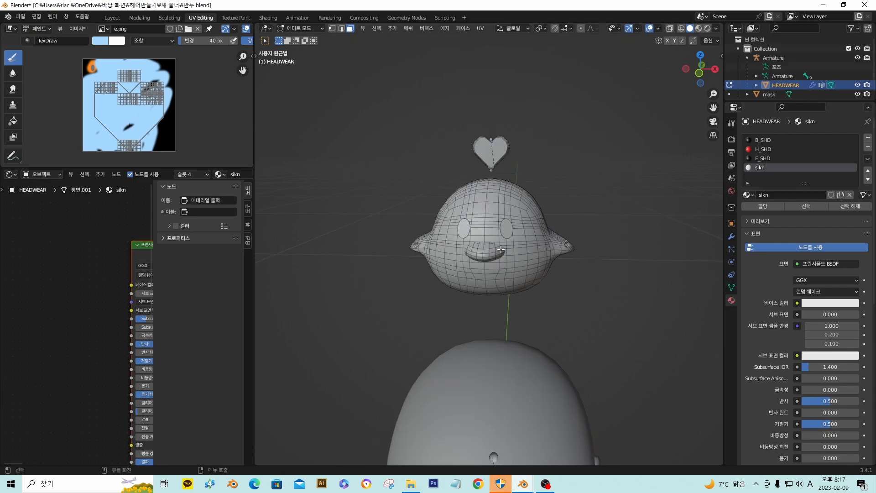
scroll(504, 251, up, 9)
mouse_move(507, 255)
middle_down()
mouse_move(518, 260)
mouse_move(519, 247)
middle_up()
click(767, 208)
Select another single face inside the penguin's body and examine its size relative to the whole penguin
shift+middle_drag(639, 278, 601, 289)
click(576, 299)
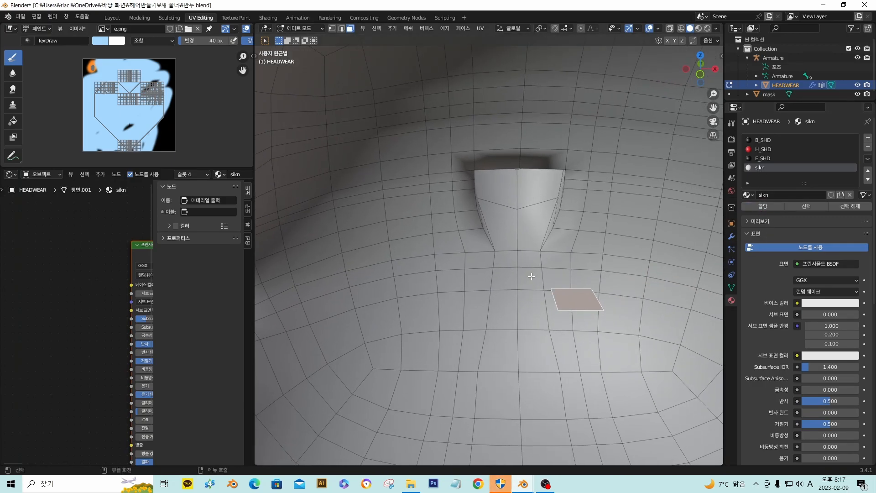
click(599, 290)
click(583, 300)
scroll(654, 261, down, 5)
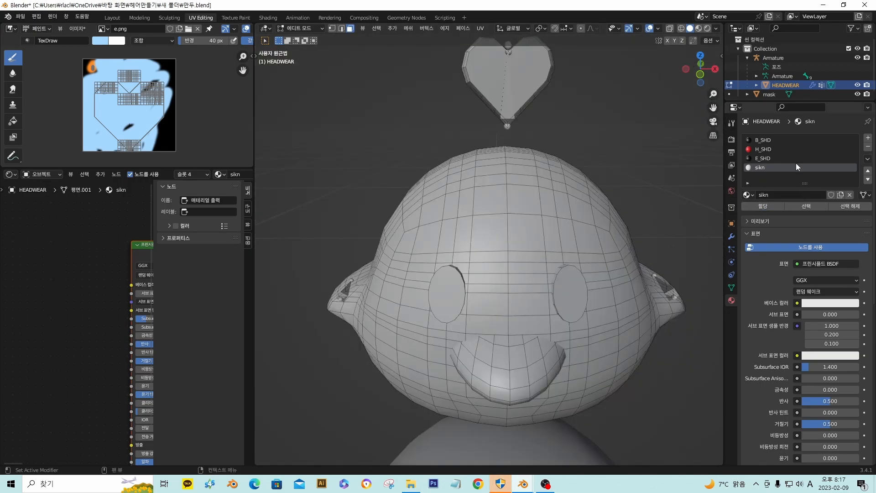
scroll(553, 278, up, 5)
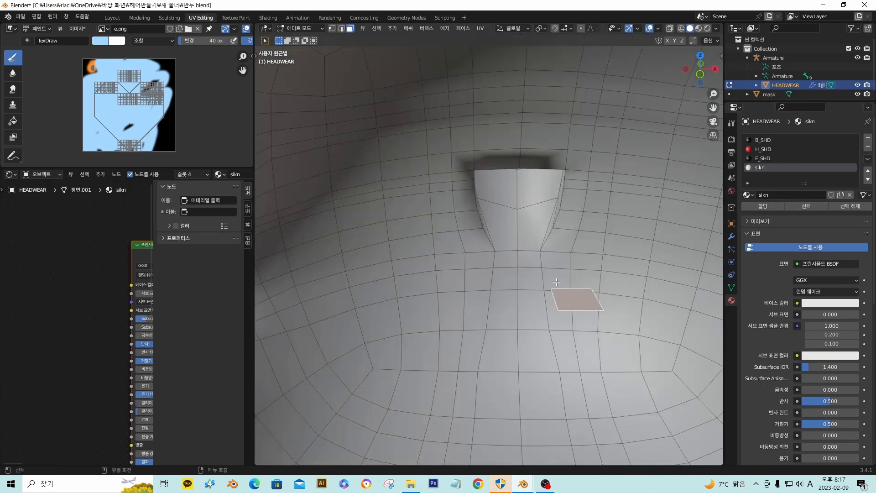
Select the eye and beak faces through the E_SHD material slot to check their assignment, and clear that selection
click(763, 158)
scroll(596, 231, down, 5)
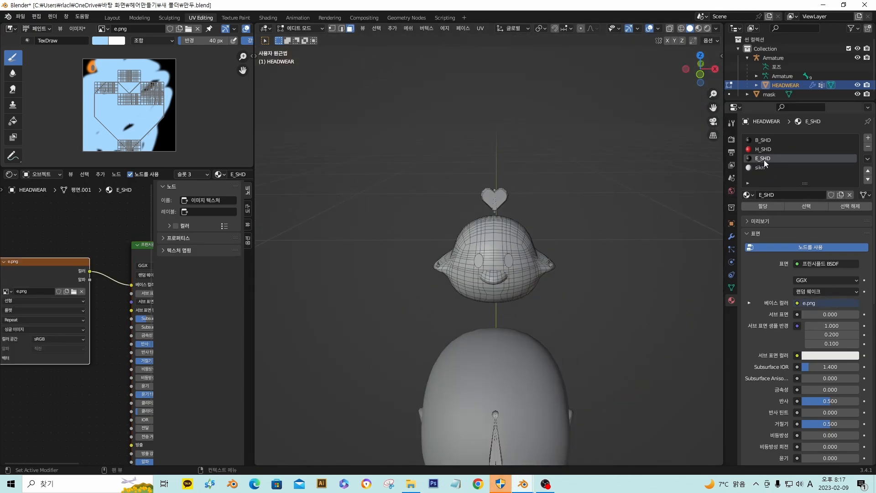
click(807, 207)
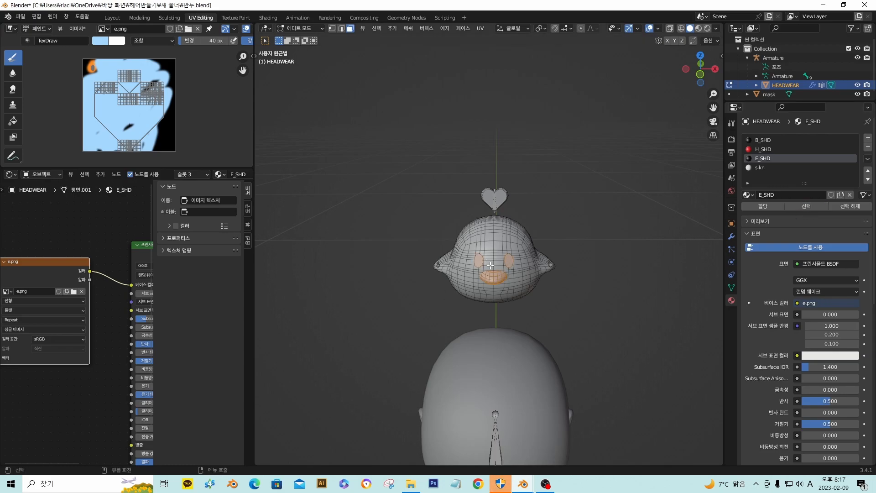
click(458, 212)
Select the heart faces through the H_SHD material and the body faces through the B_SHD material
click(771, 149)
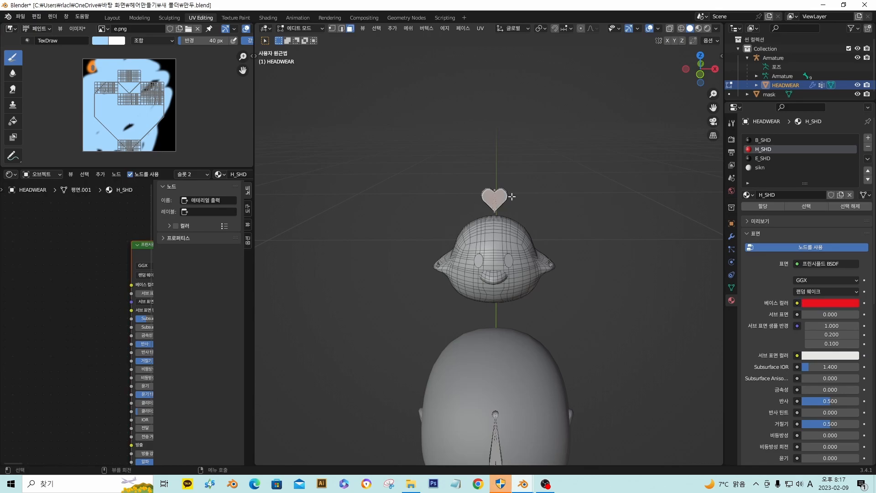
click(805, 208)
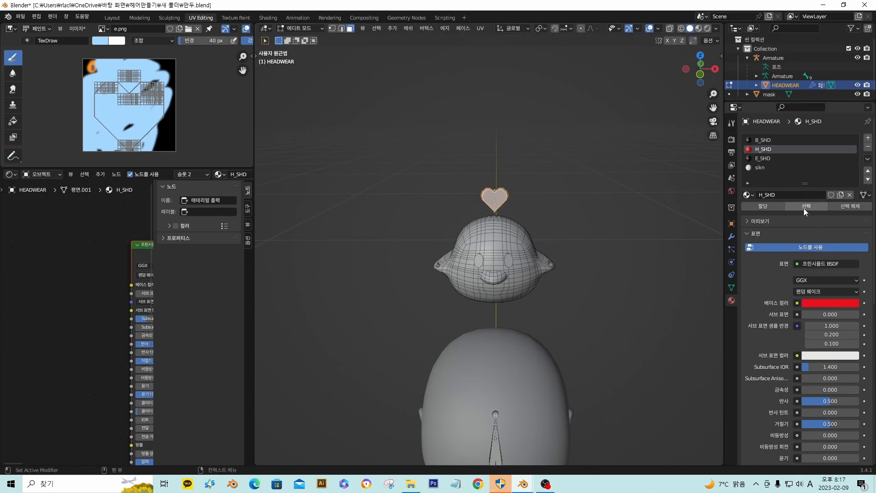
click(777, 140)
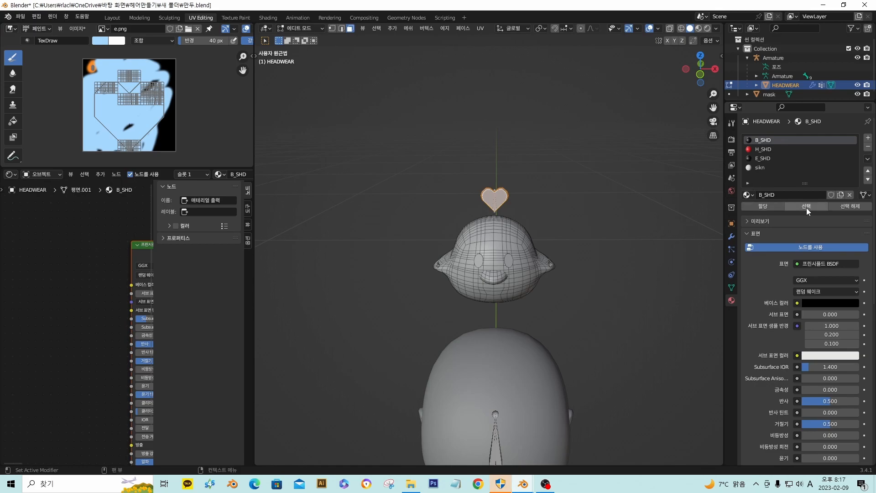
scroll(534, 283, up, 5)
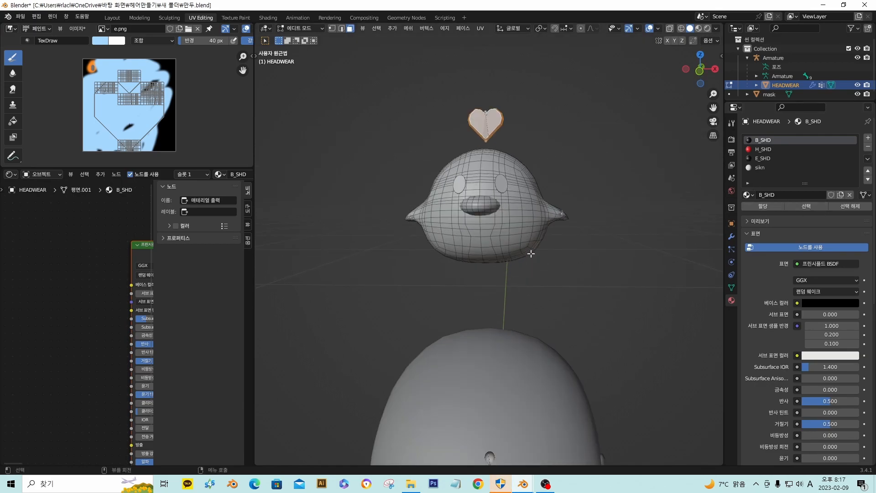
middle_drag(532, 253, 548, 257)
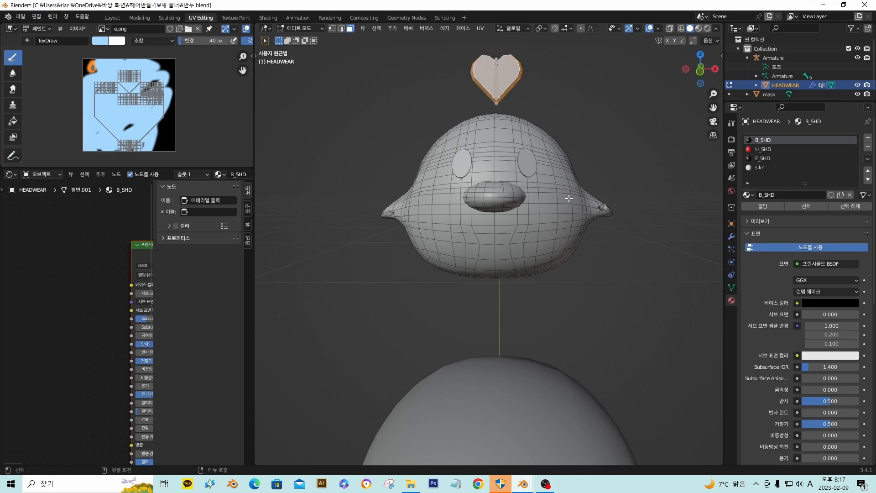
middle_drag(568, 197, 567, 209)
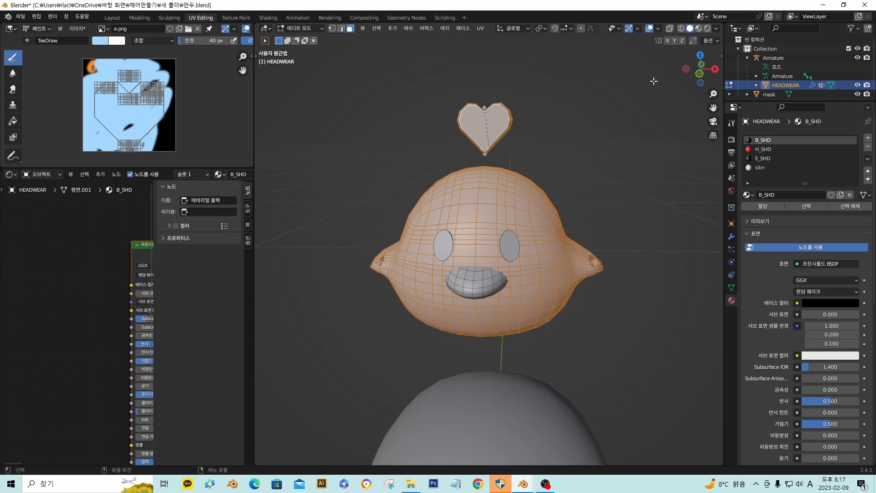
Show the penguin in material preview shading and inspect its heart, eye, beak and body colours from several angles
click(698, 28)
middle_drag(581, 160, 580, 198)
middle_drag(547, 285, 564, 239)
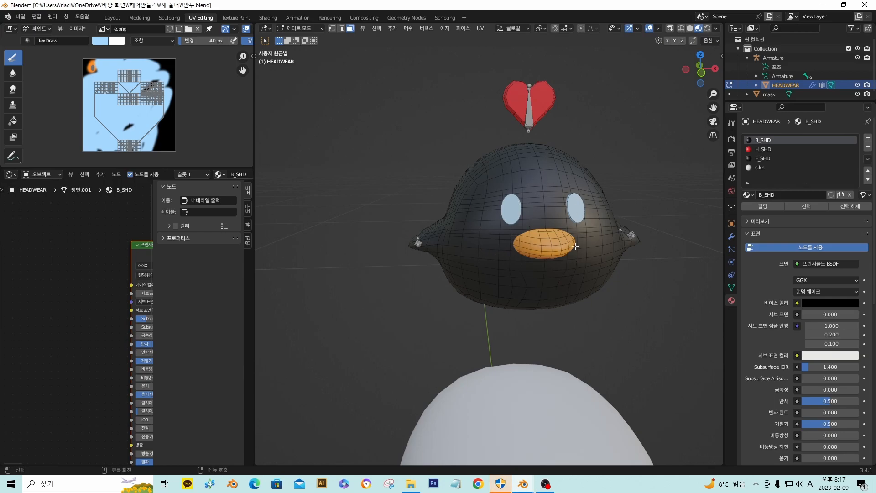
middle_drag(475, 256, 467, 258)
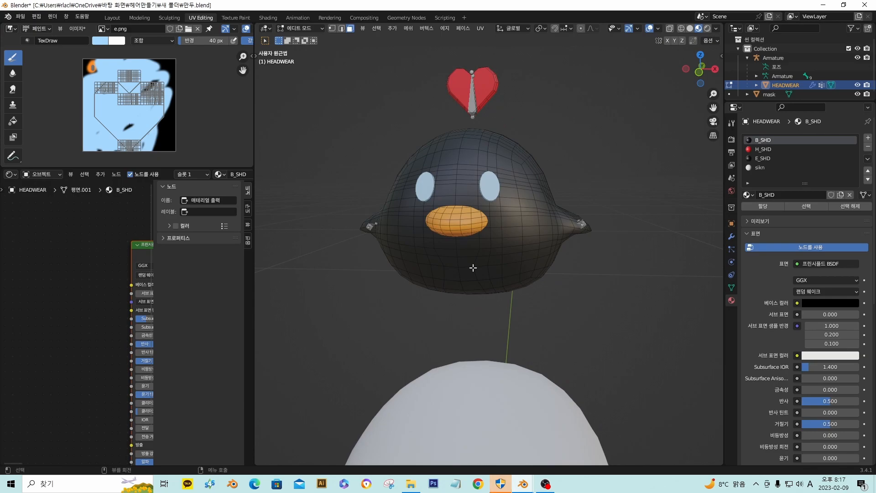
scroll(472, 268, down, 1)
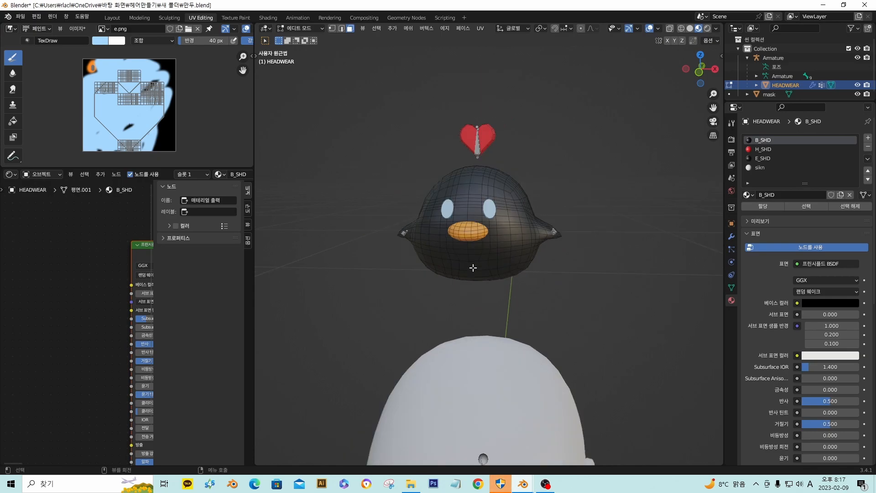
Switch to the zepeto-studio-unity-3.2.4 project in Unity and place the 검정병아리 model in the Playground scene
click(21, 17)
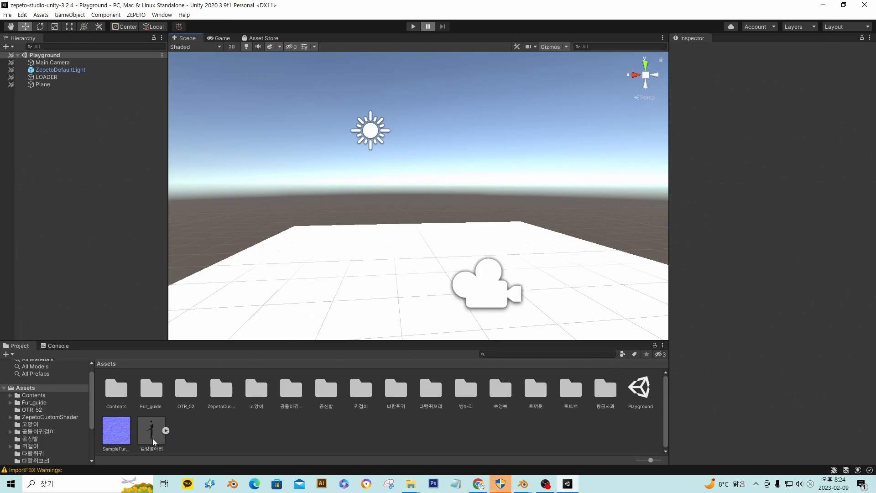
drag(150, 443, 351, 292)
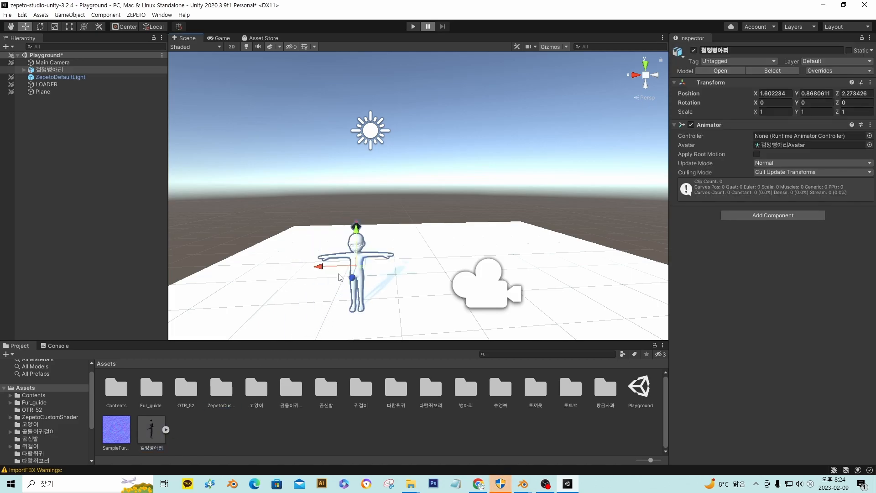
scroll(340, 278, up, 3)
scroll(339, 275, up, 1)
middle_drag(345, 276, 345, 224)
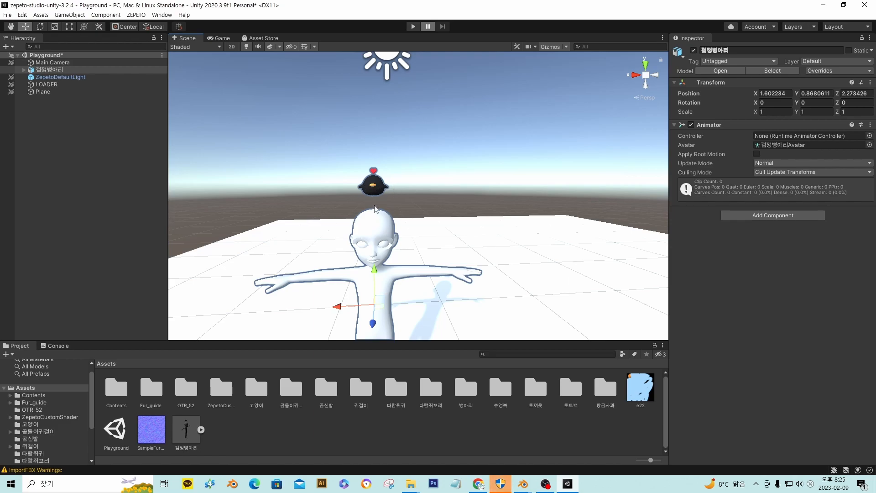
Extract the embedded materials of the 검정병아리 model into the project's Assets folder
click(185, 425)
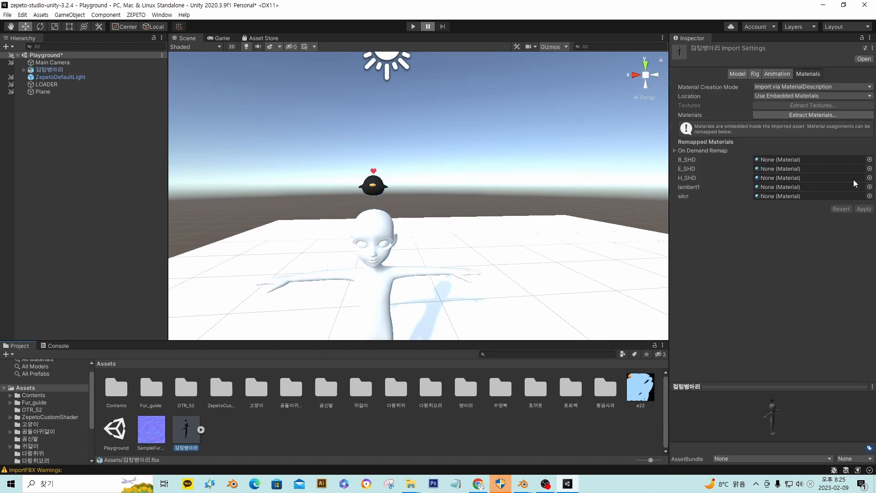
click(802, 117)
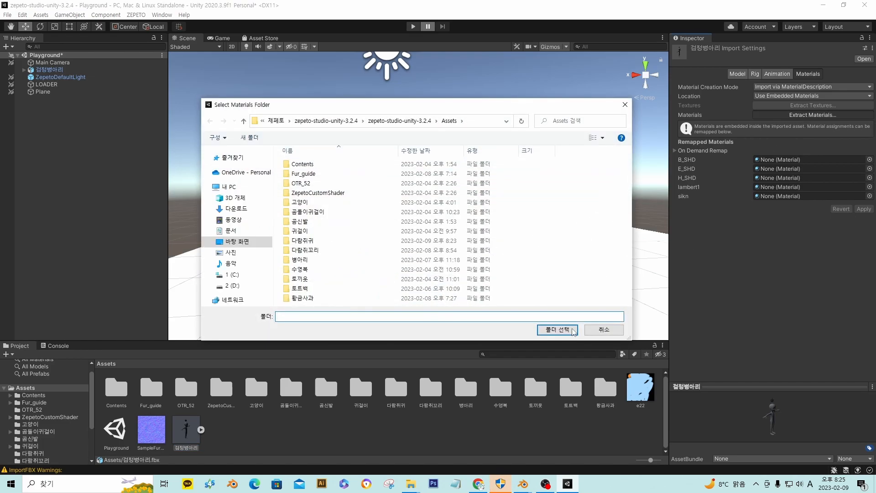
click(557, 329)
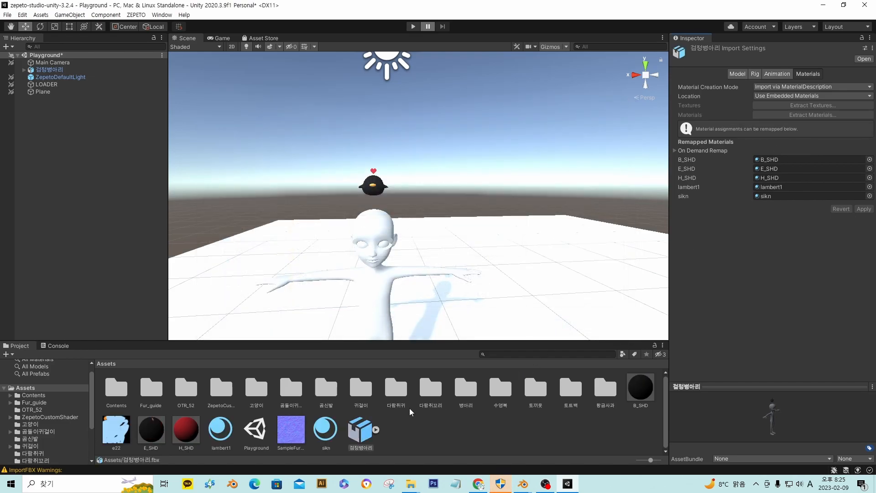
Set the E_SHD material's shader to ZEPETO/Standard and use the e22 texture as its albedo map
click(152, 428)
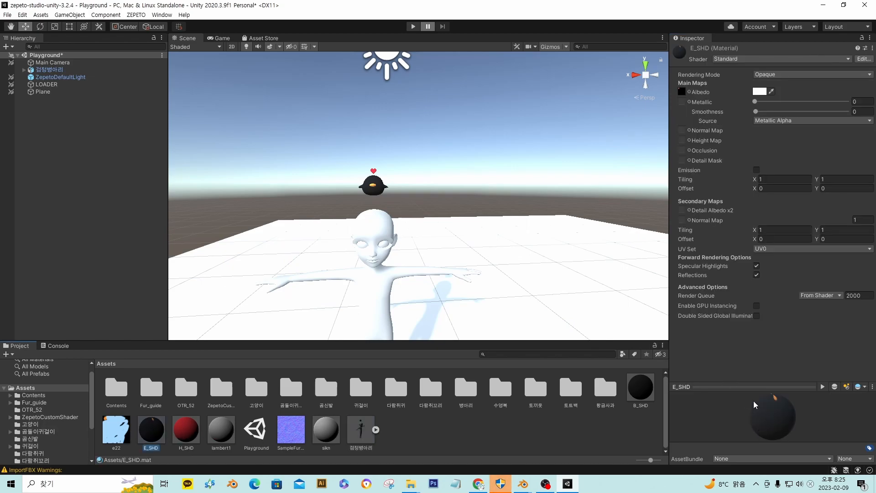
click(735, 60)
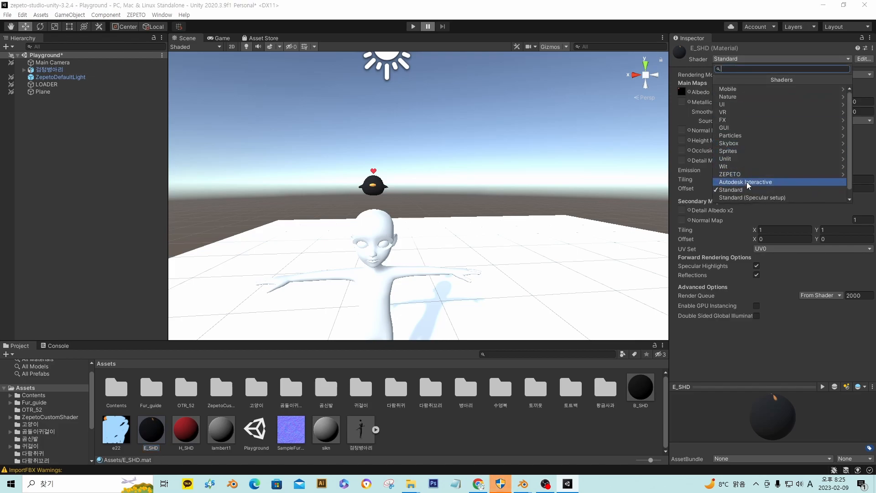
click(739, 175)
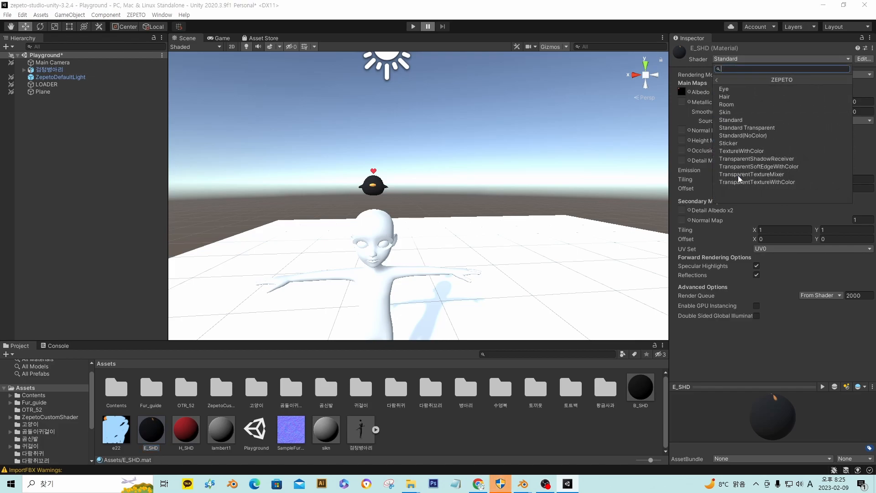
click(751, 120)
drag(111, 440, 858, 110)
scroll(389, 198, up, 3)
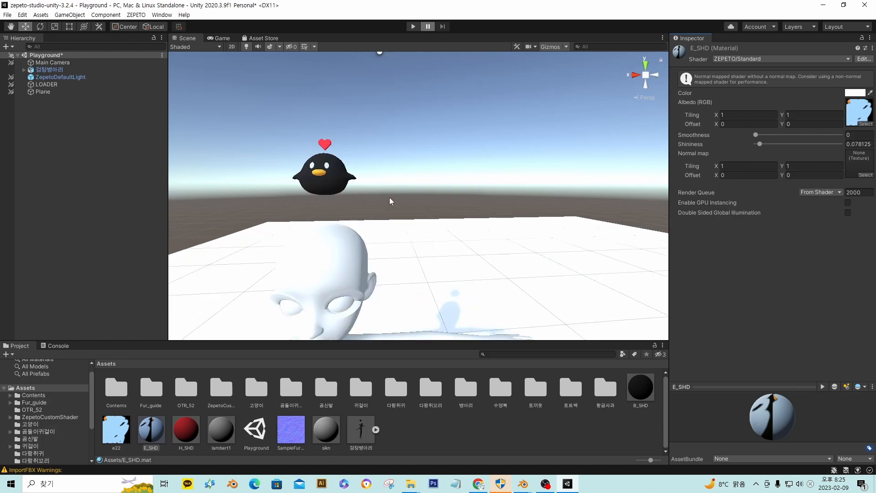
middle_drag(389, 197, 396, 197)
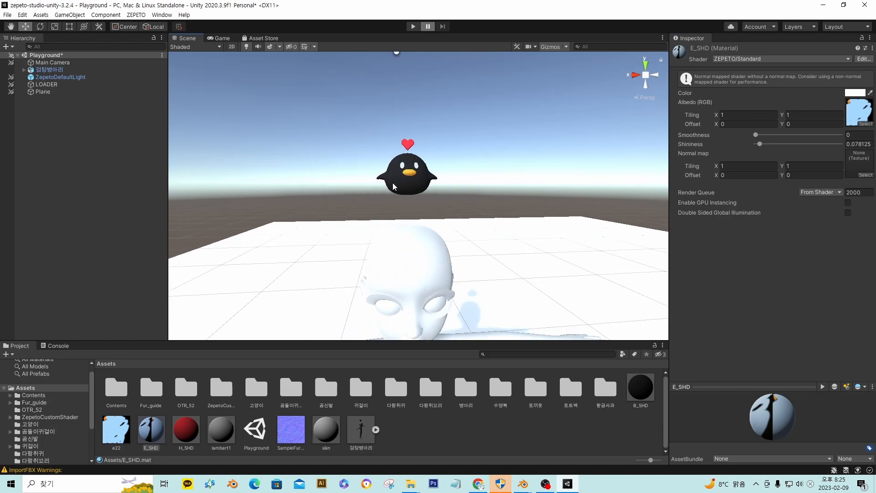
Check the B_SHD material and the SampleFur_Normal texture, and consult the Custom Fur Shader guide in the browser
click(640, 392)
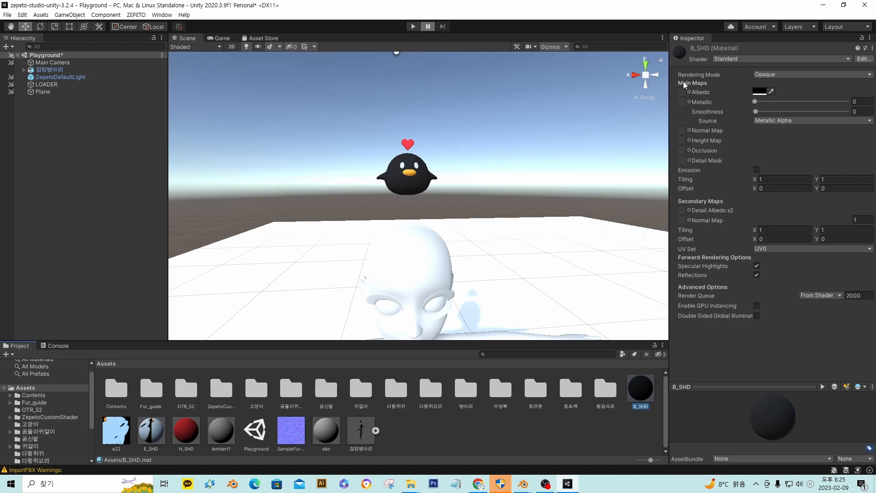
click(292, 434)
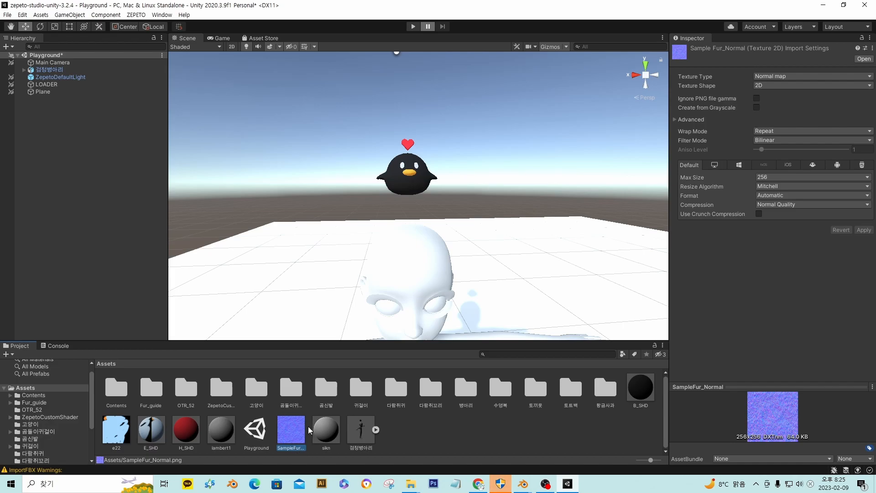
drag(875, 53, 444, 44)
click(654, 42)
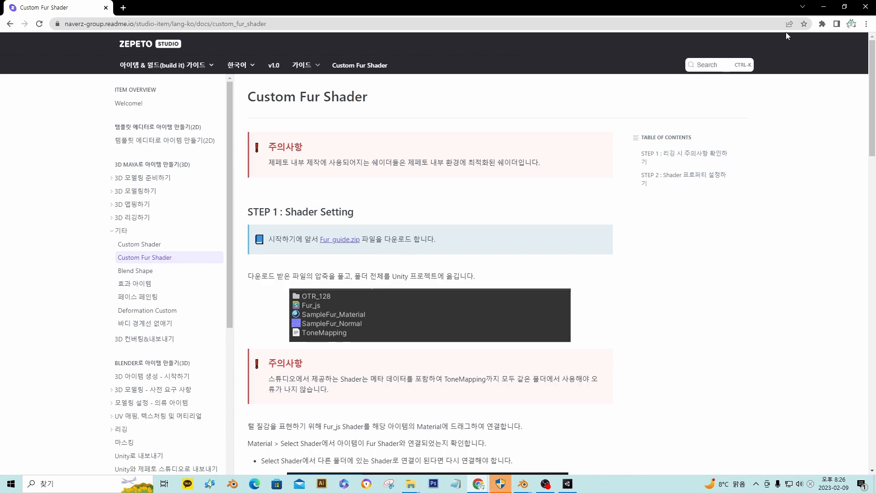
click(824, 6)
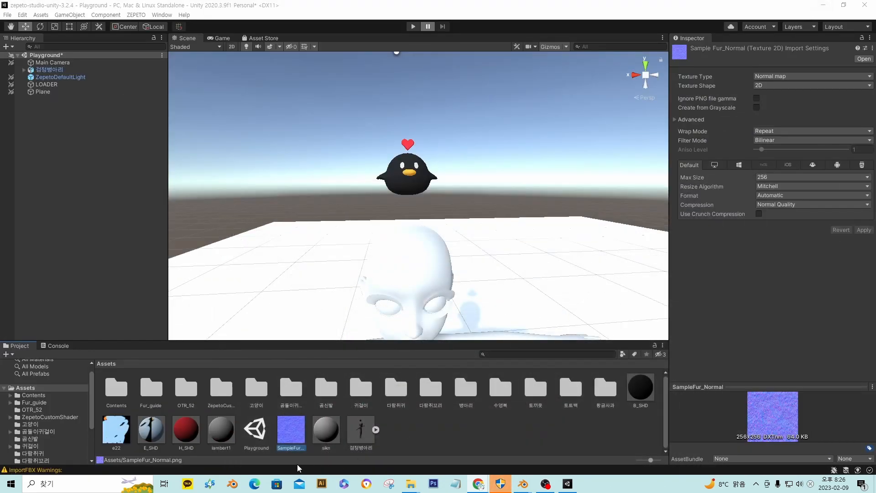
Inspect SampleFur_Material in the Fur_guide folder, and the OTR_128 model and OTR_128_01_shd material in OTR_128_sample
double_click(152, 390)
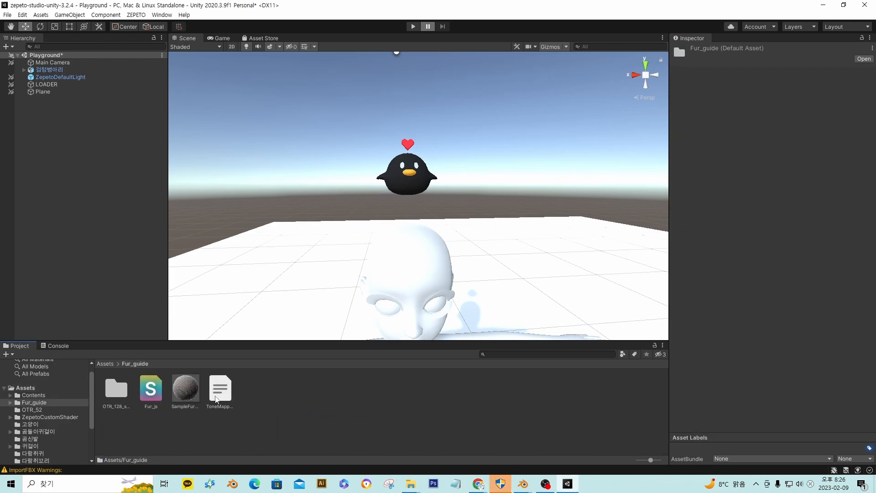
click(195, 395)
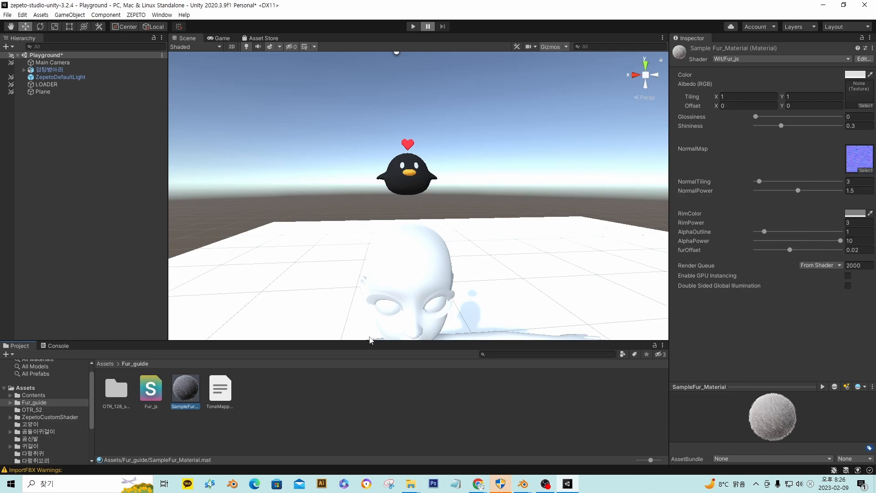
double_click(116, 391)
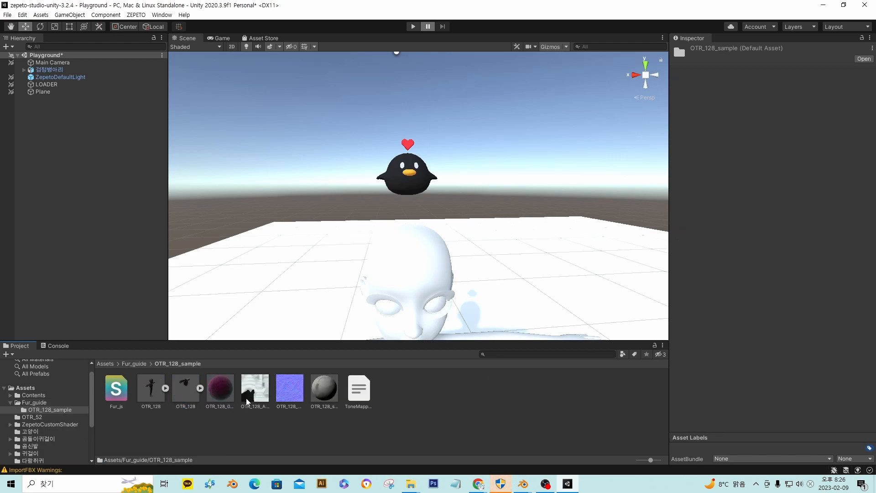
click(148, 391)
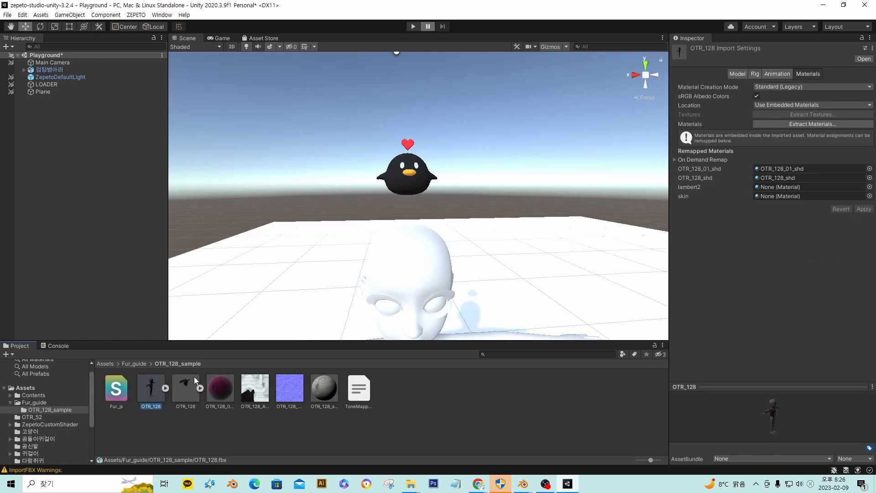
click(218, 392)
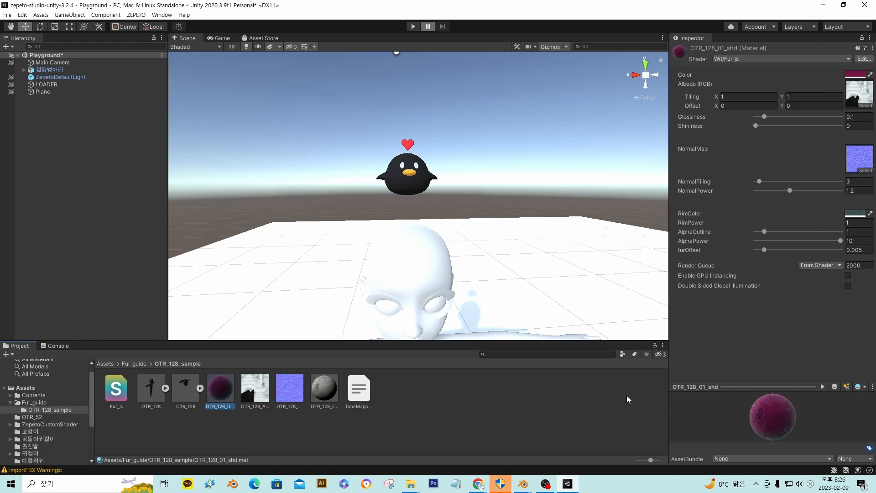
Place the OTR_128 sample model in the Playground scene beside the penguin
drag(151, 390, 257, 312)
scroll(264, 309, up, 3)
scroll(265, 308, down, 2)
mouse_move(266, 309)
middle_down()
mouse_move(295, 309)
mouse_move(279, 303)
middle_up()
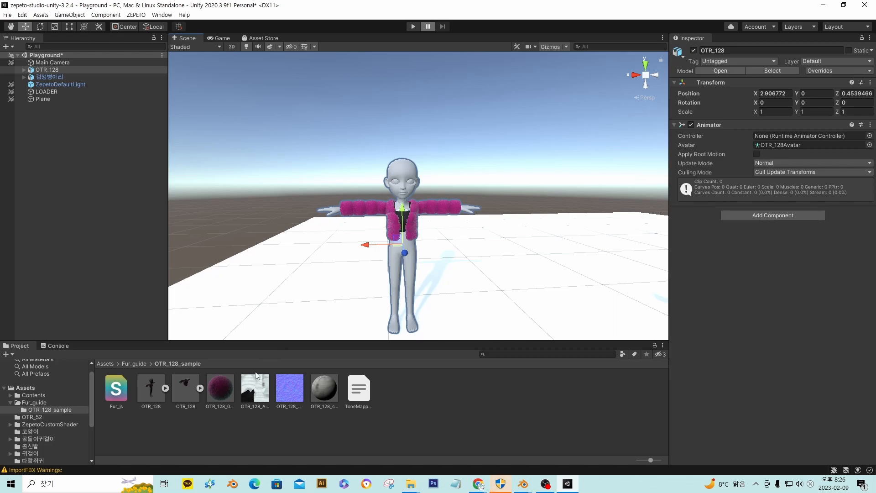
Examine the OTR_128 sample's fur material, prefab and model import settings, and view its fur jacket up close
click(221, 388)
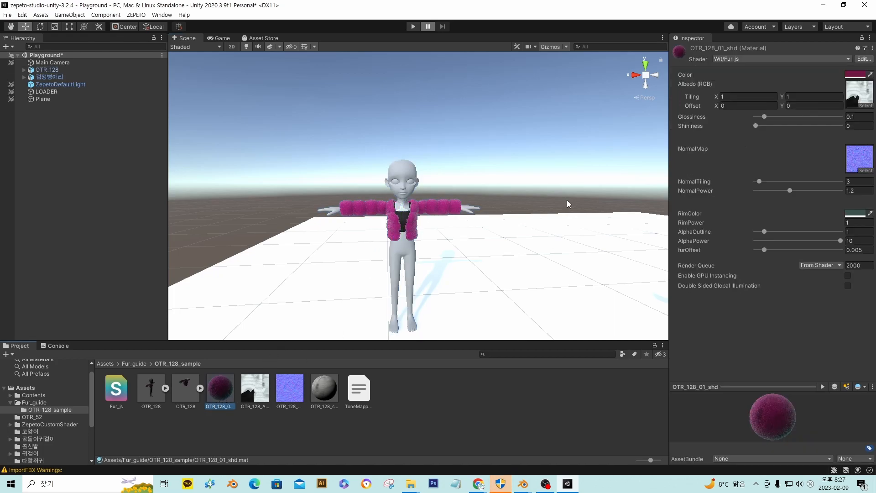
click(188, 388)
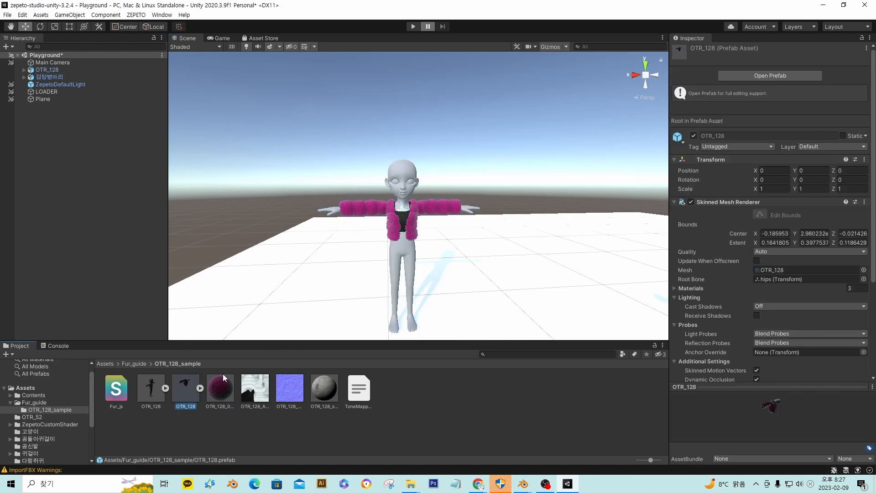
click(152, 397)
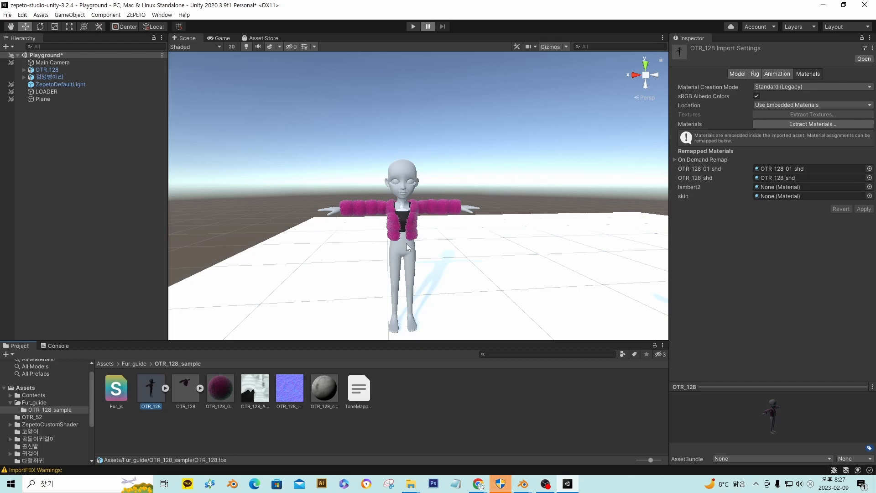
scroll(416, 243, up, 8)
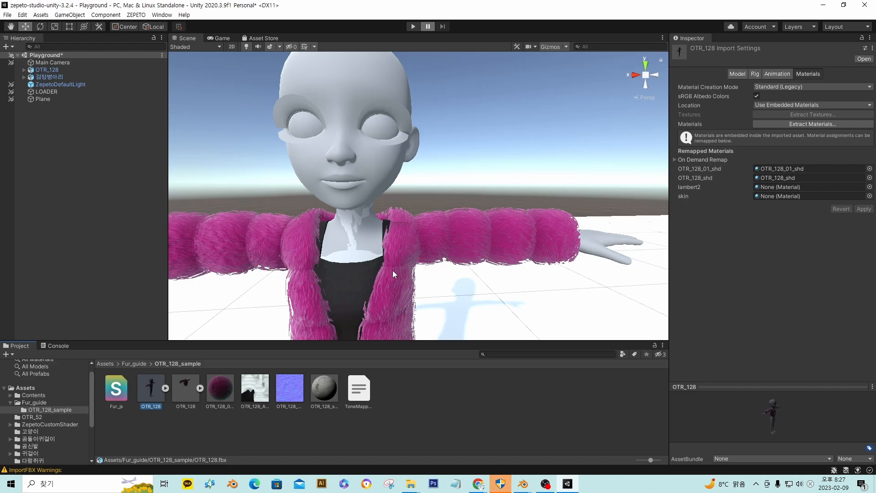
Lower the AlphaPower of the OTR_128_01_shd fur material to 0 and raise it again to 7.26
click(221, 388)
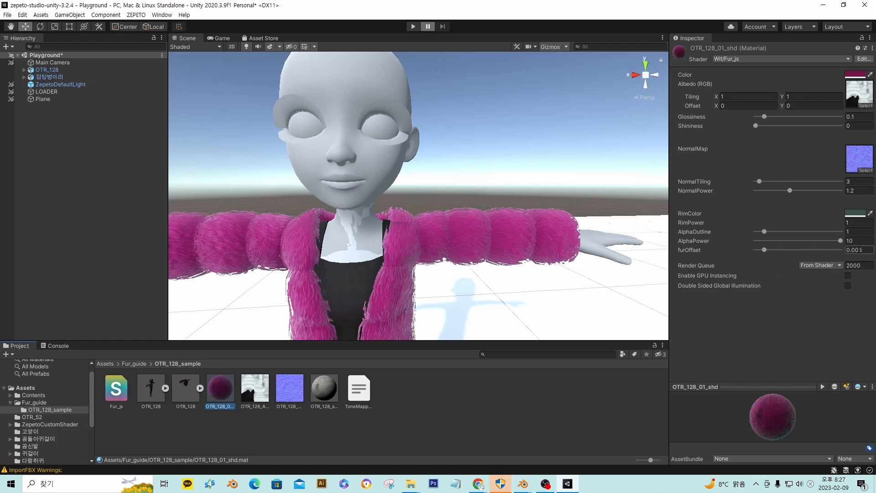
drag(839, 242, 754, 247)
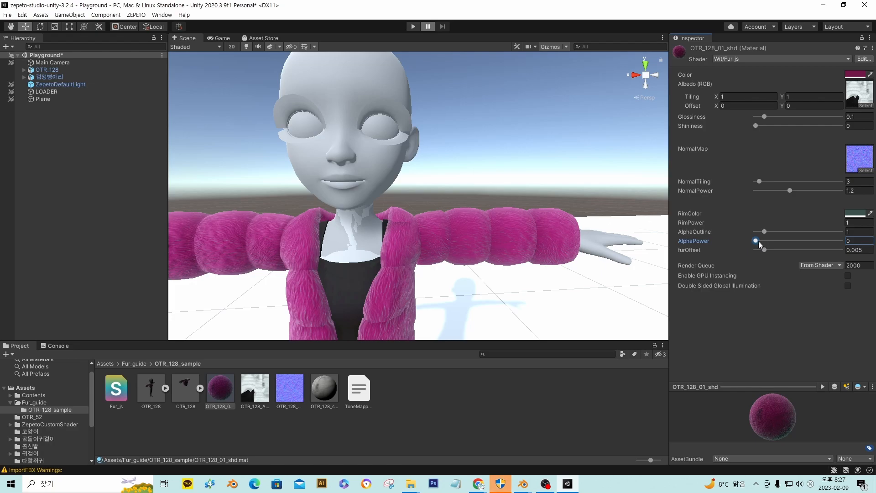
drag(767, 240, 817, 241)
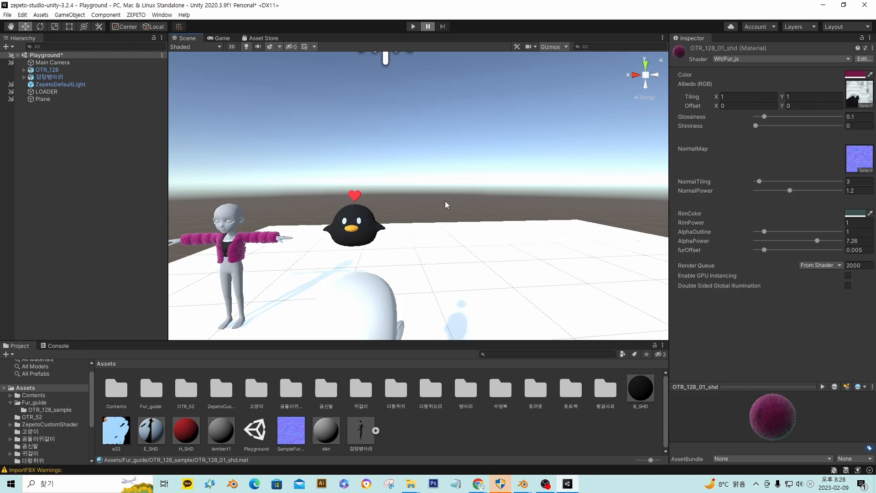
Set the shader of the penguin's B_SHD body material to Wit/Fur_js
middle_drag(445, 200, 446, 197)
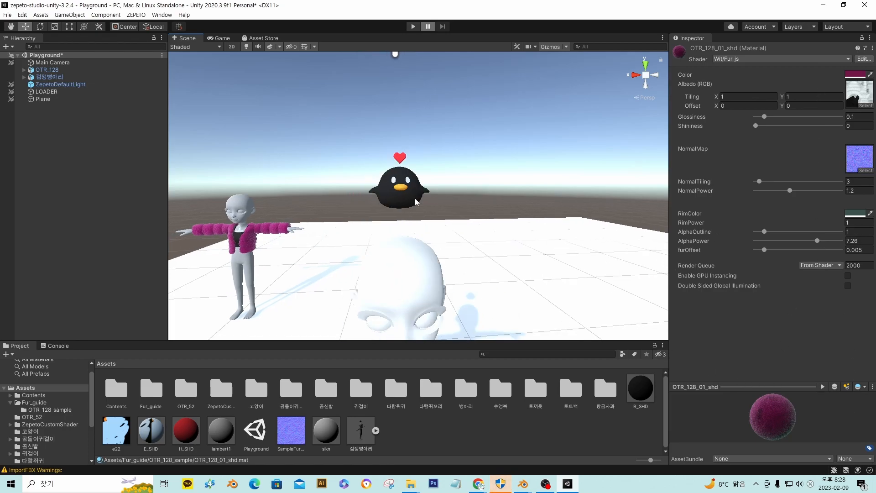
click(412, 200)
click(641, 388)
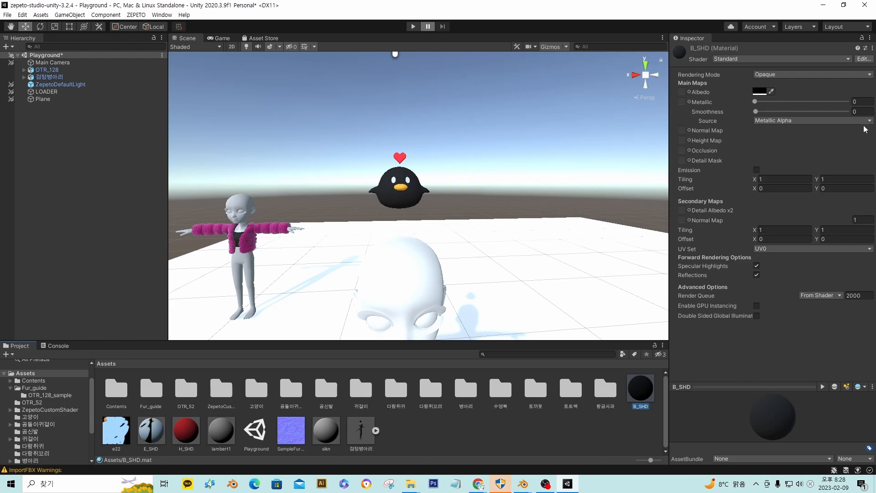
click(755, 59)
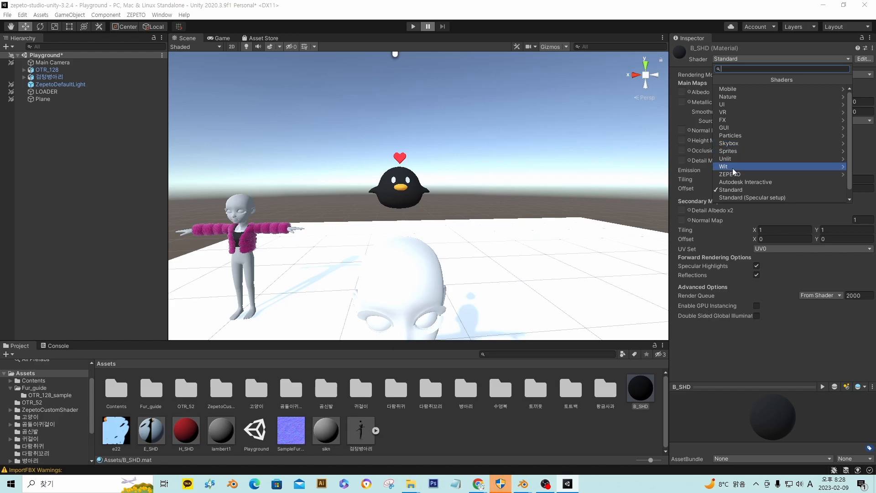
click(733, 168)
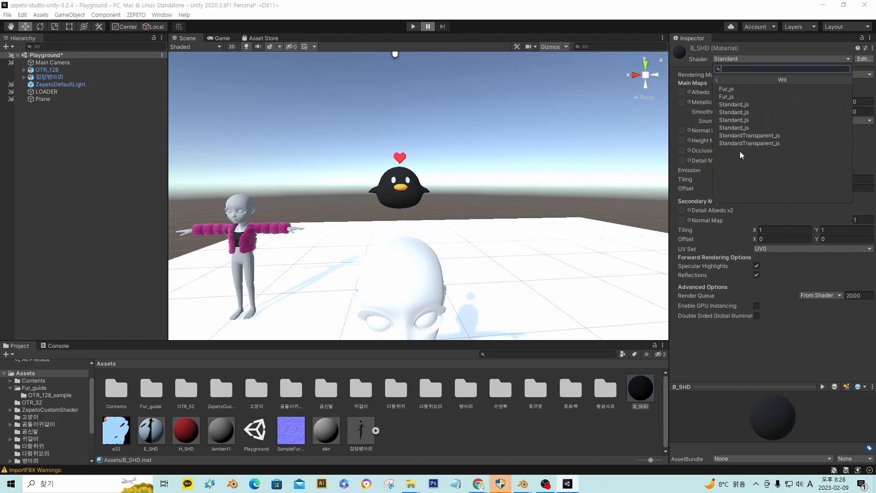
click(755, 90)
Assign the SampleFur_Normal texture as B_SHD's normal map and try the Glossiness at its maximum
scroll(418, 246, up, 1)
scroll(418, 246, down, 1)
mouse_move(419, 247)
right_down()
mouse_move(475, 268)
mouse_move(410, 255)
right_up()
mouse_move(410, 256)
middle_down()
mouse_move(435, 259)
mouse_move(420, 257)
middle_up()
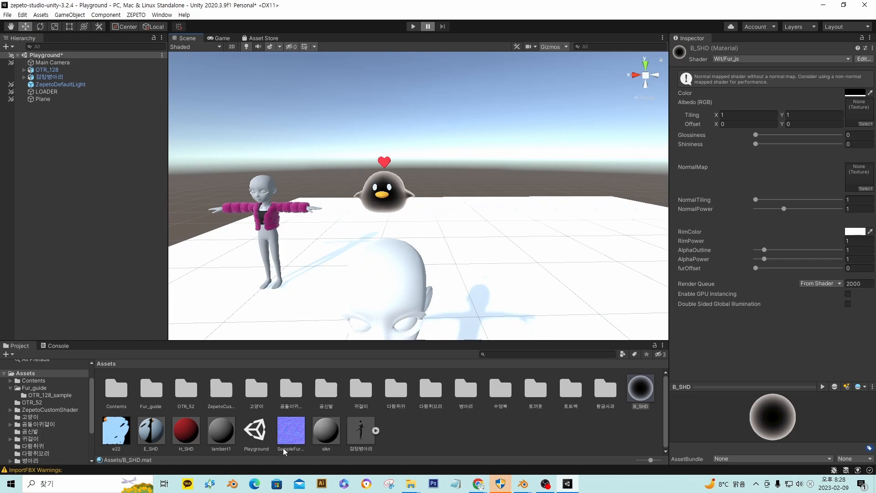
drag(293, 427, 858, 180)
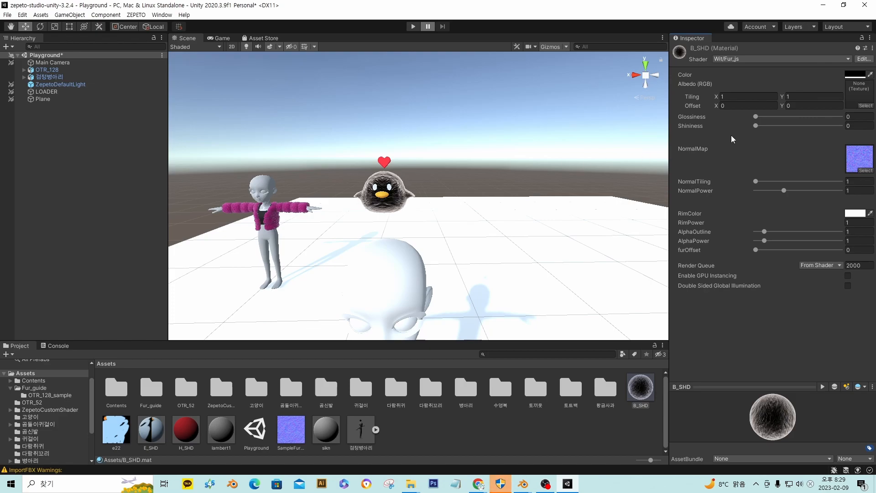
drag(755, 116, 843, 118)
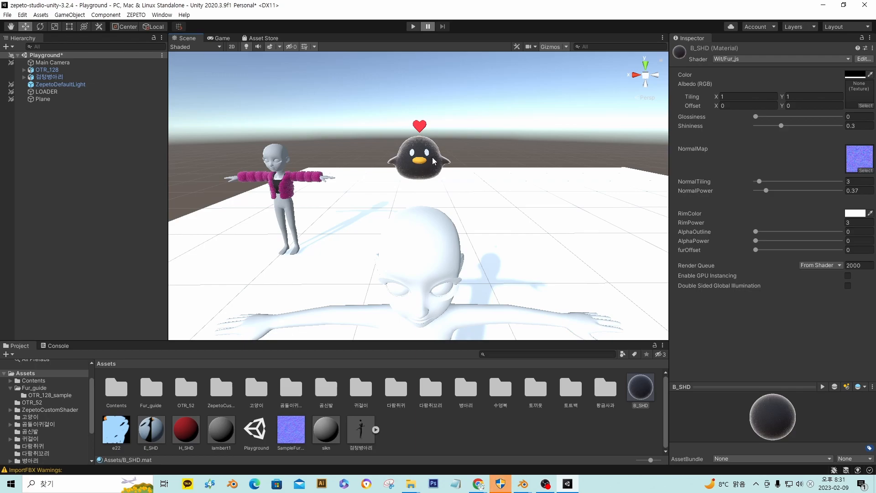
Change the RimColor of the B_SHD material from white to a dark navy blue
click(852, 215)
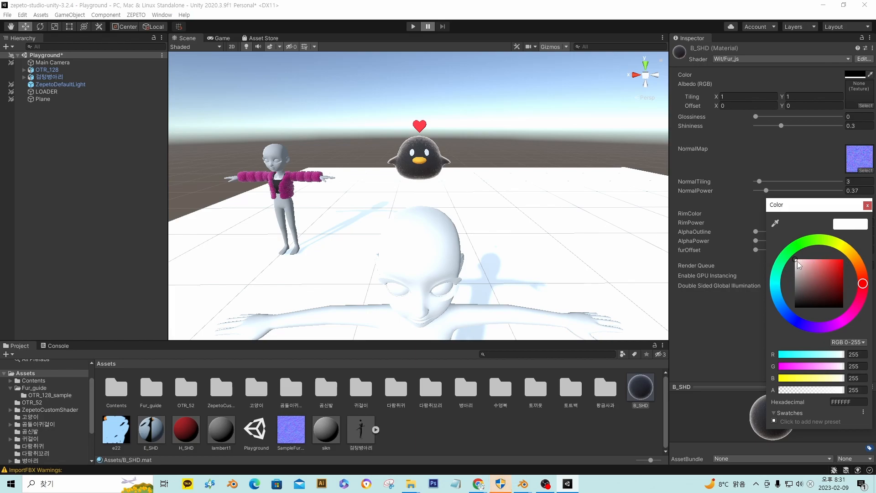
mouse_move(801, 263)
mouse_down()
mouse_move(859, 277)
mouse_move(807, 301)
mouse_move(794, 291)
mouse_up()
mouse_move(860, 283)
mouse_down()
mouse_move(842, 319)
mouse_move(781, 321)
mouse_move(796, 325)
mouse_up()
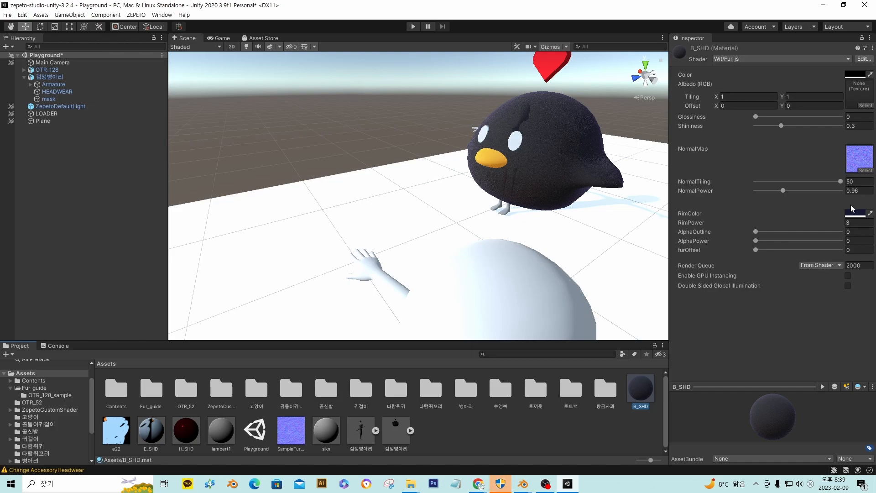
Look over the furry penguin from the front and view the 검정병아리 prefab's contents, returning to the Playground scene
alt+drag(382, 290, 505, 260)
middle_drag(292, 244, 383, 265)
scroll(392, 268, down, 10)
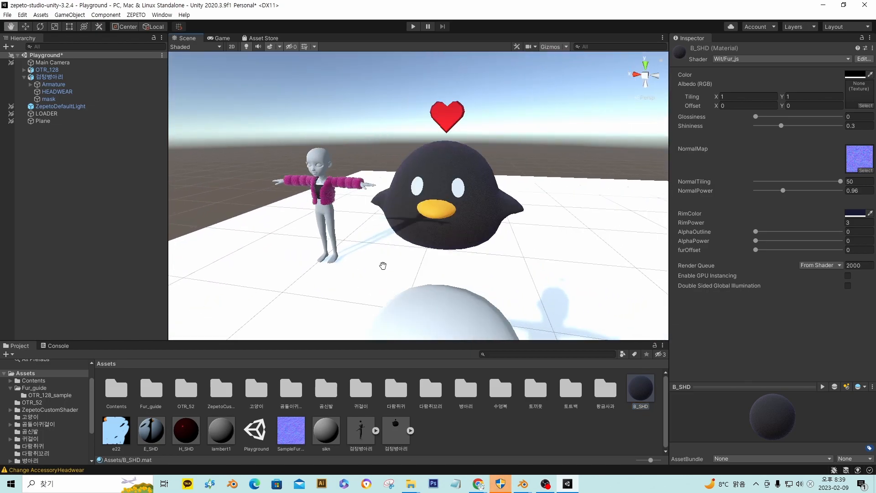
click(394, 431)
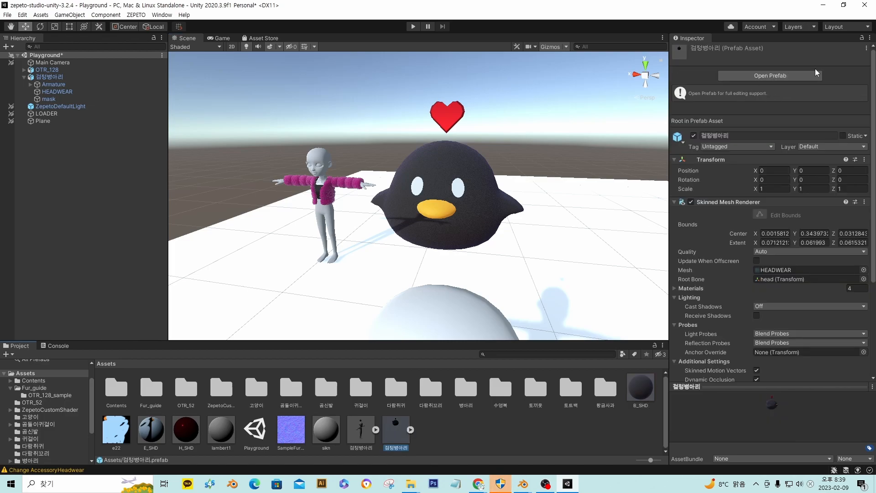
double_click(397, 429)
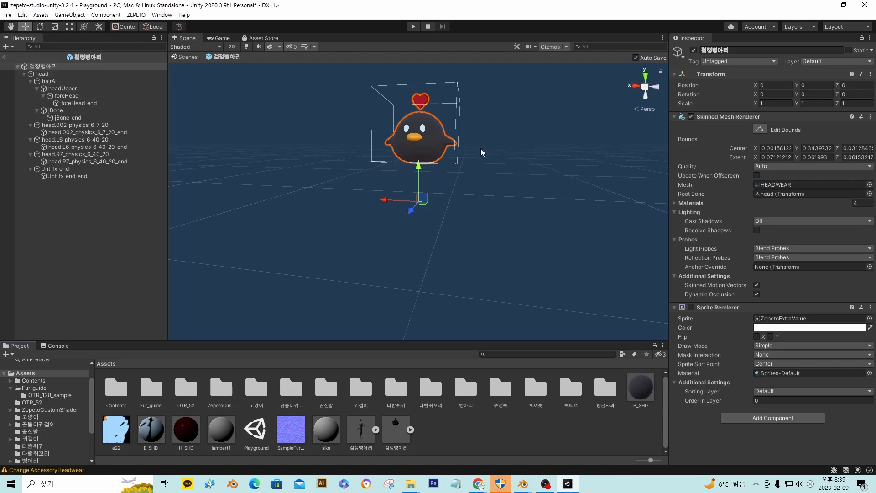
click(5, 57)
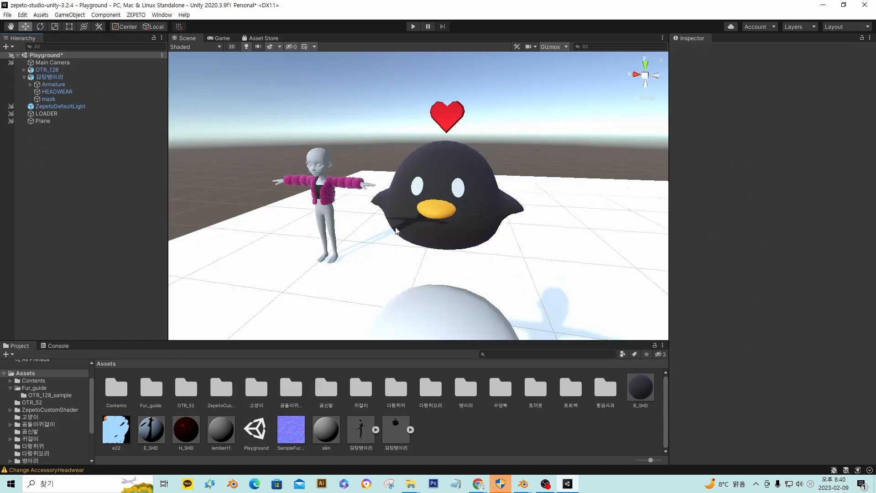
Open the 검정병아리 prefab, add a Particle System effect under the Jnt_fx_end bone and frame it
double_click(401, 426)
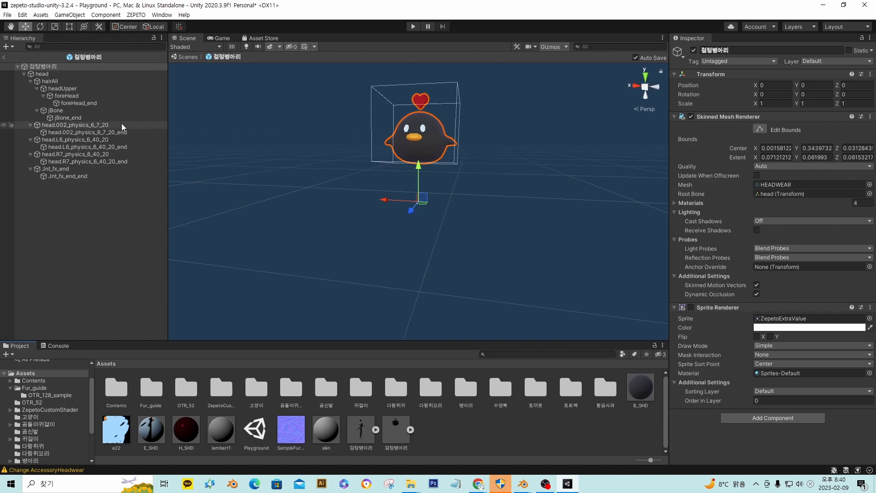
click(54, 169)
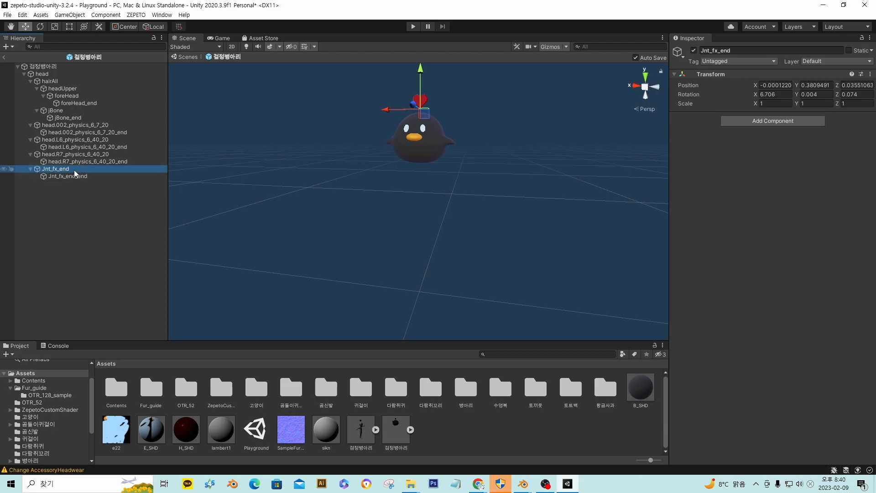
click(75, 171)
click(69, 197)
right_click(63, 170)
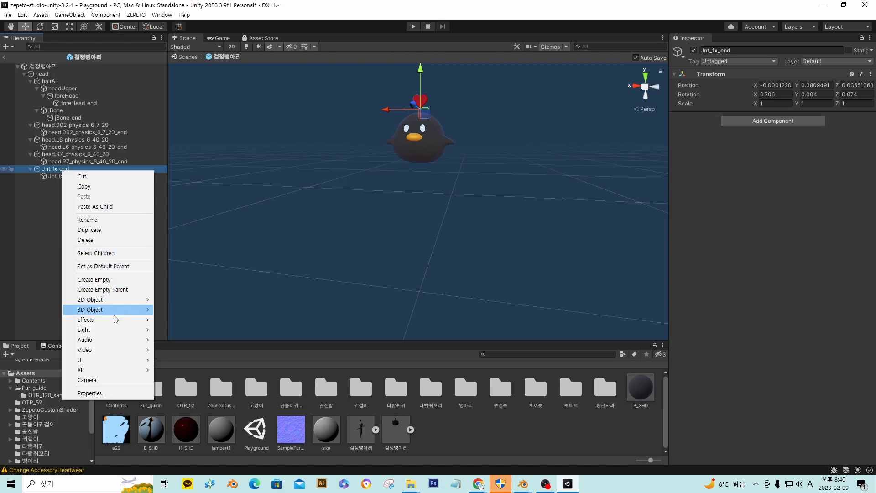
mouse_move(111, 323)
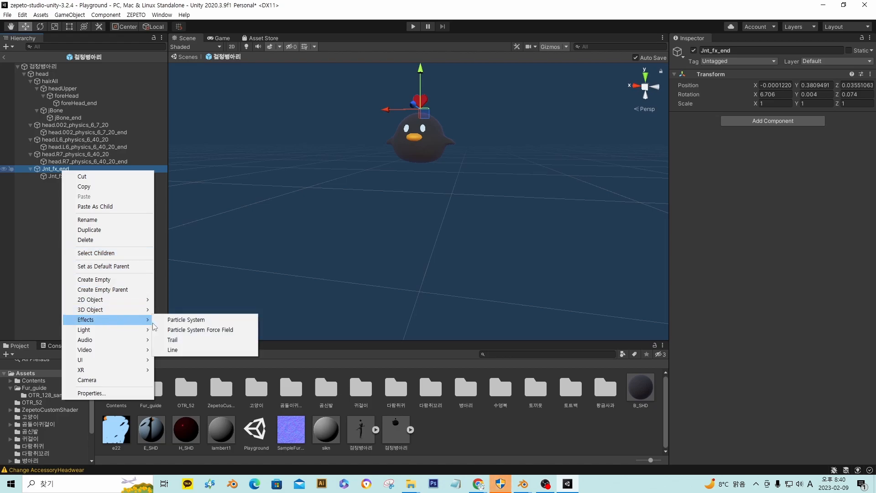
click(194, 321)
key(f)
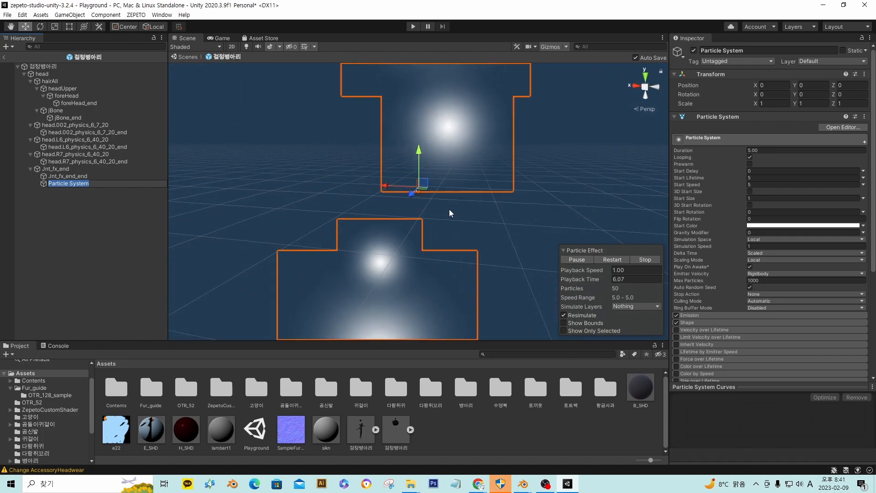
Switch to the browser and read the ZEPETO effect item guide, examining the allowed ranges for the Particle System, Emission and Shape options
scroll(453, 208, up, 15)
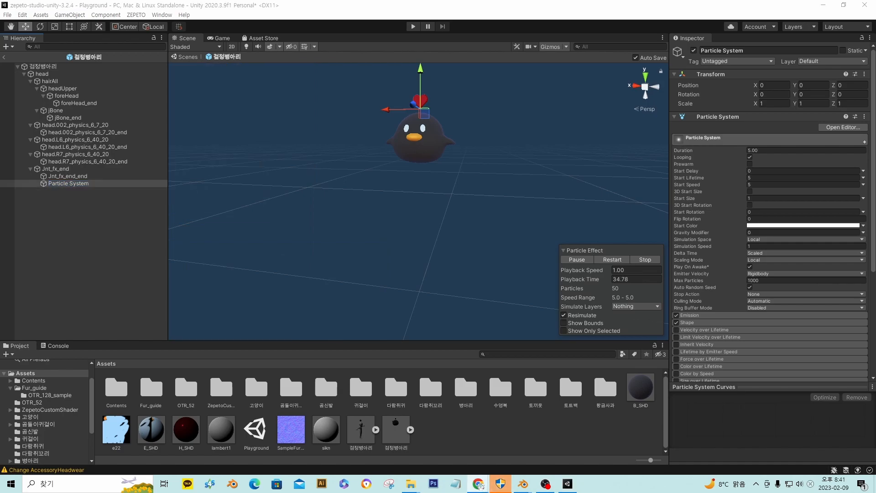
drag(873, 182, 512, 59)
click(668, 57)
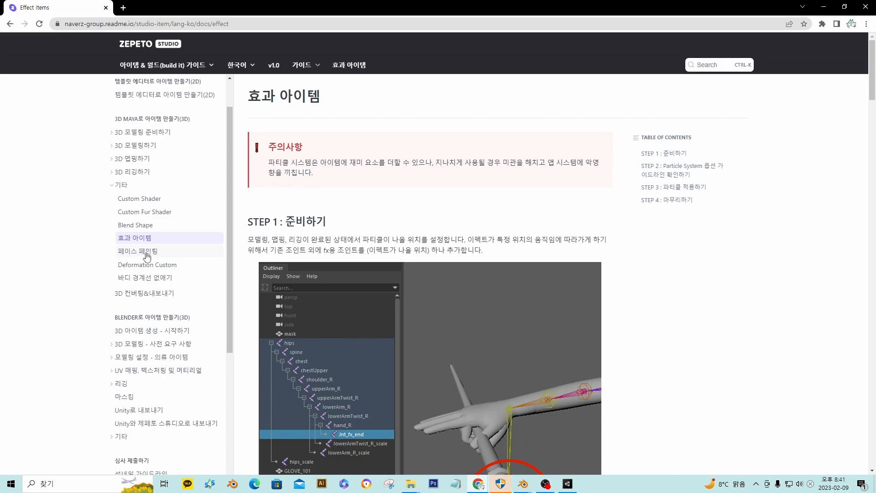
scroll(147, 254, down, 2)
scroll(128, 168, up, 2)
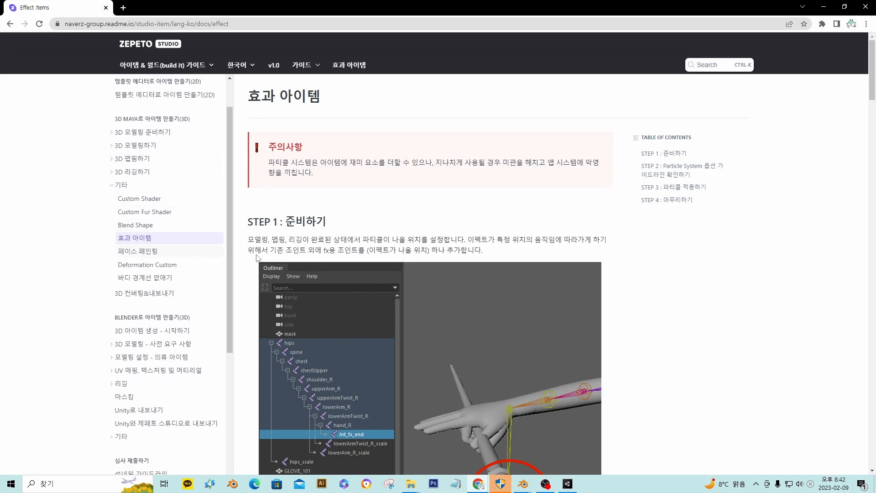
scroll(490, 270, down, 3)
scroll(639, 288, up, 1)
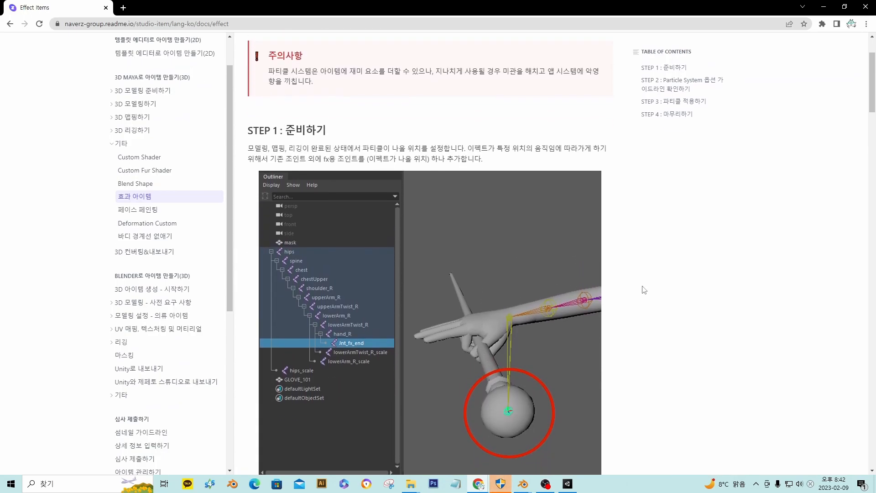
scroll(643, 301, down, 3)
scroll(643, 305, down, 15)
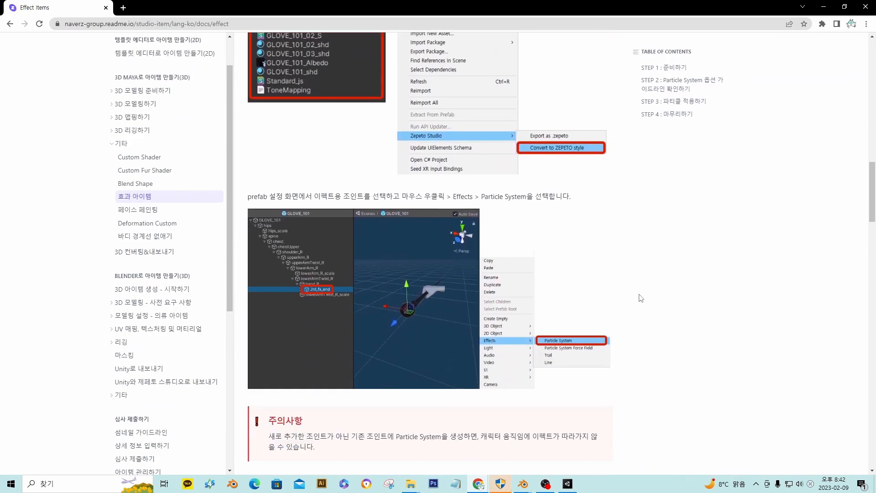
scroll(592, 279, down, 13)
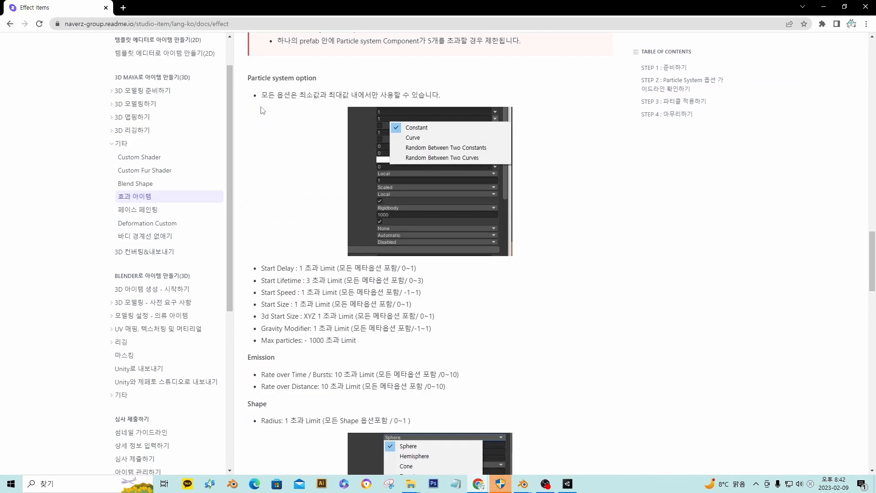
scroll(363, 278, down, 1)
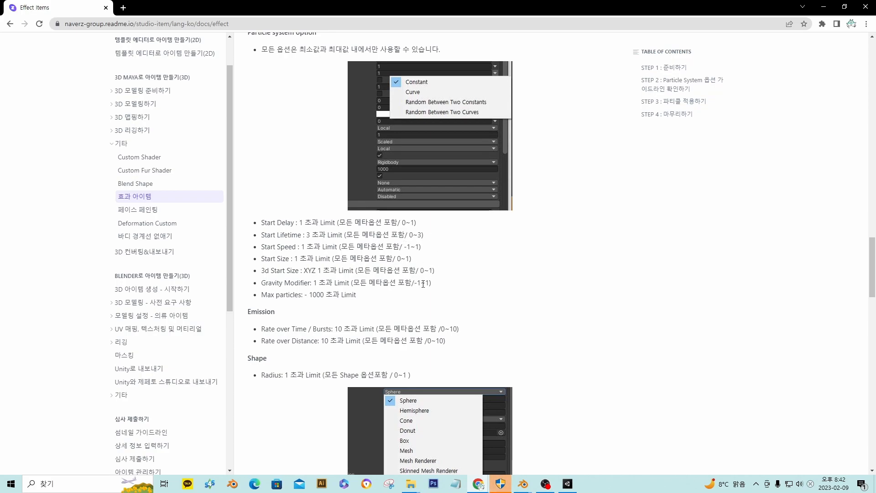
scroll(427, 303, down, 6)
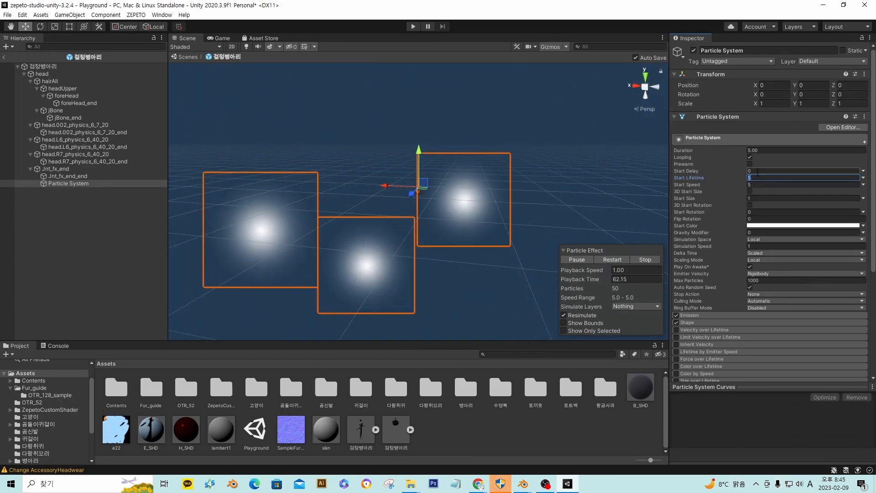
Set the Particle System's Start Lifetime to 1, Start Speed to 1 and Start Size to 0.05
text(1)
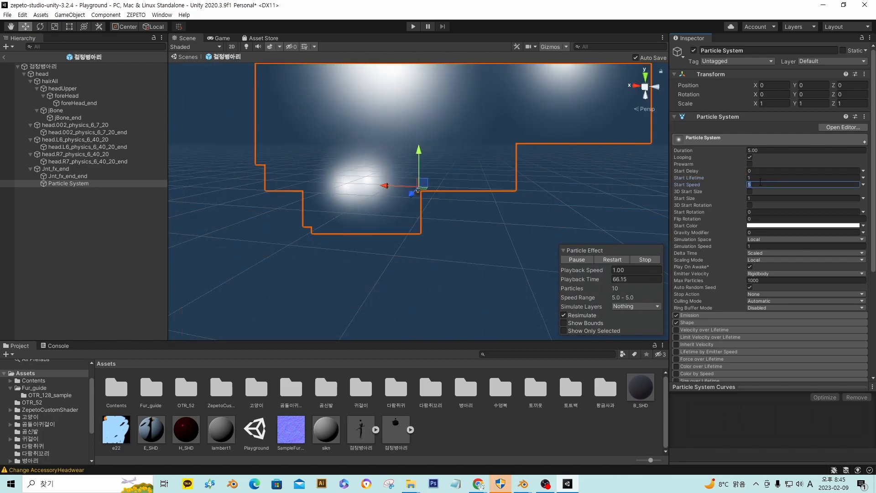
click(761, 183)
text(1)
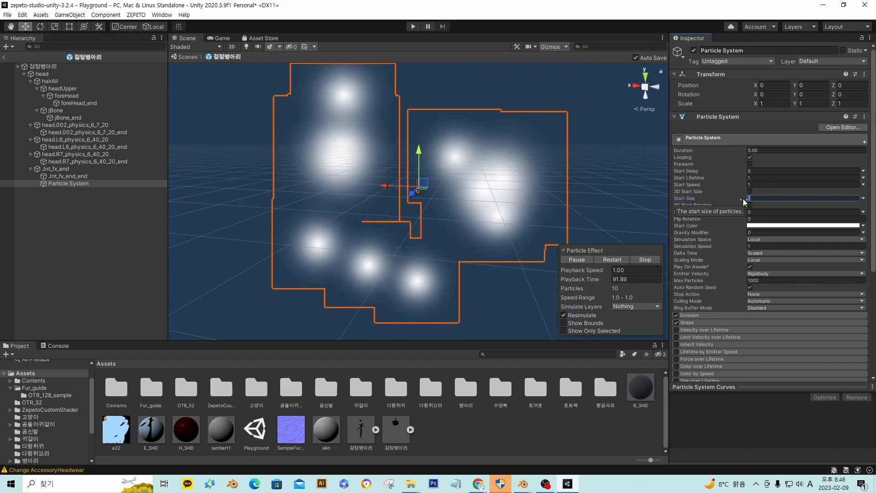
text(0.05)
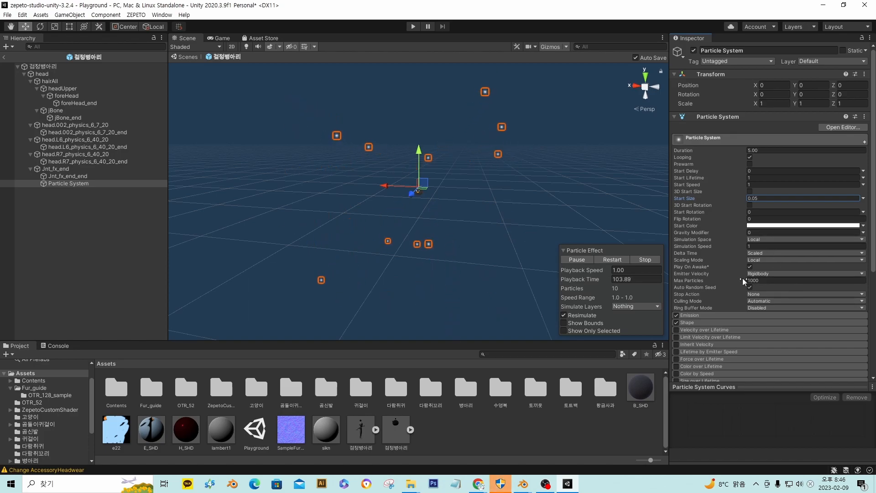
Set the particle Emission's Rate over Time to 0.9 and Rate over Distance to 2
scroll(732, 287, down, 3)
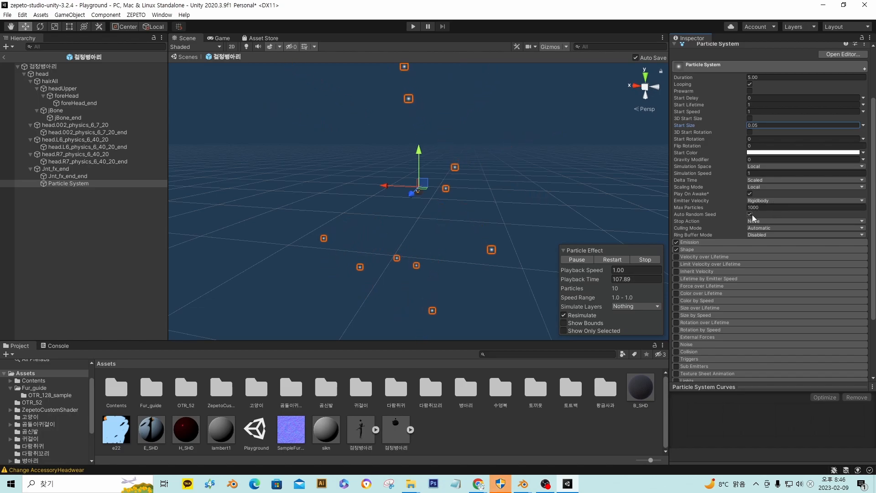
click(697, 241)
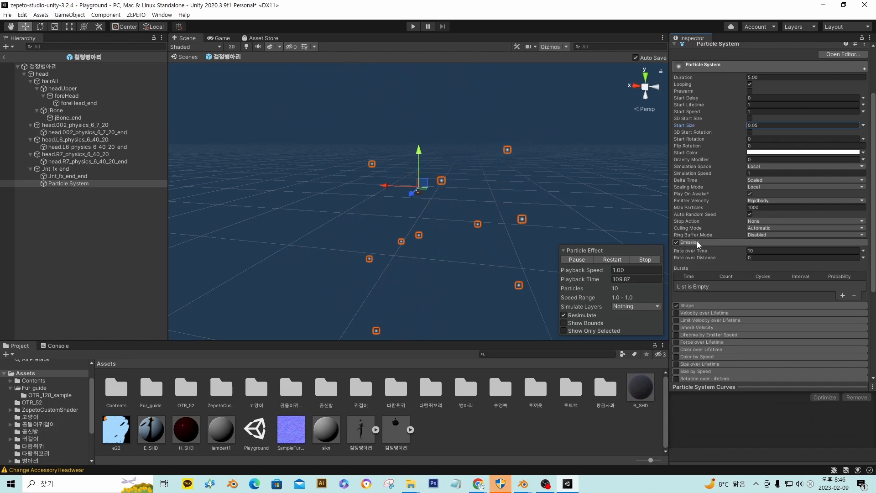
click(706, 250)
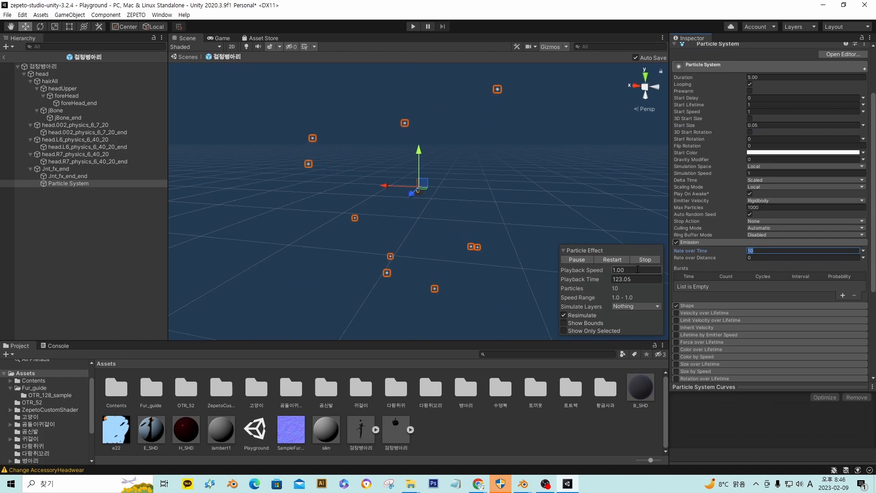
text(0)
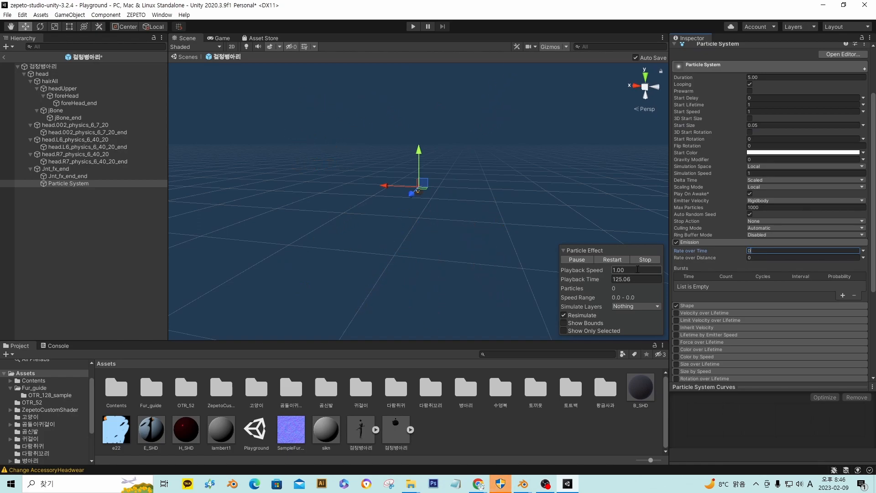
text(.9)
click(766, 257)
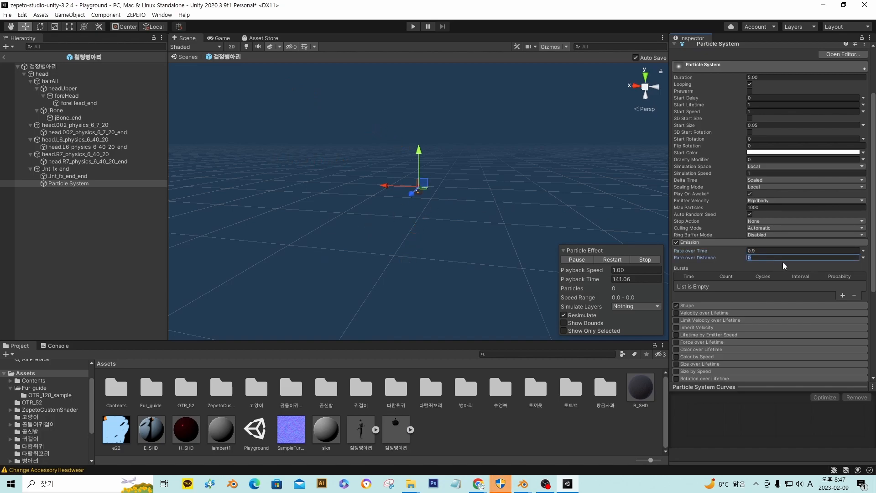
text(2)
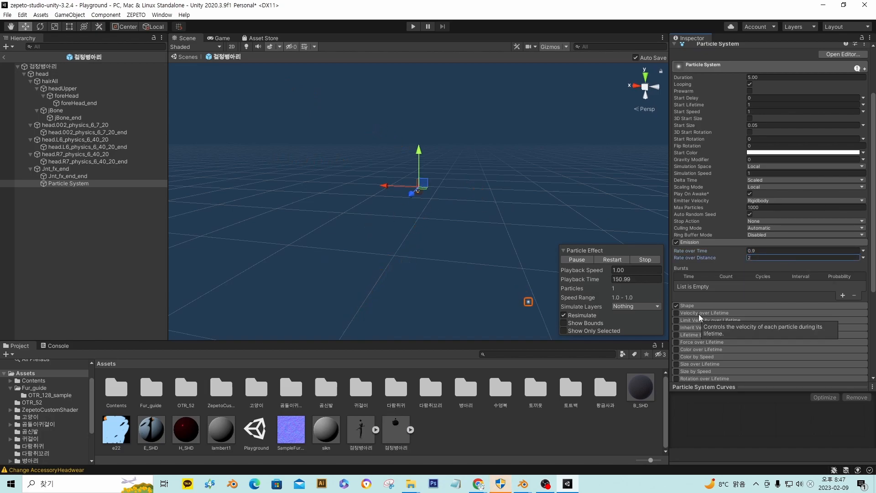
Change the particle emitter's shape to Sphere
click(700, 304)
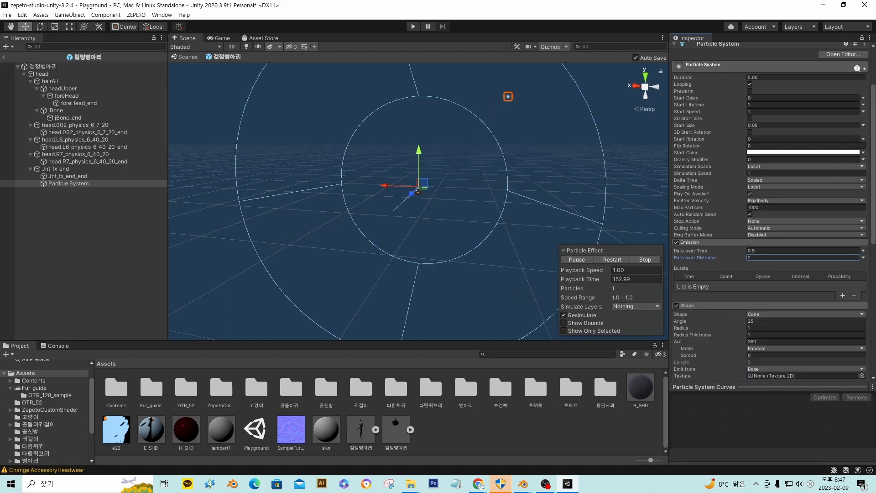
click(770, 315)
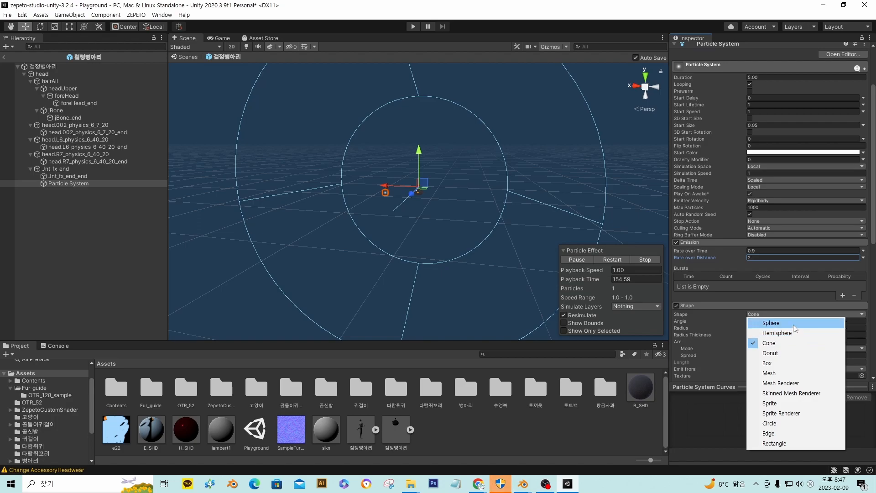
click(793, 323)
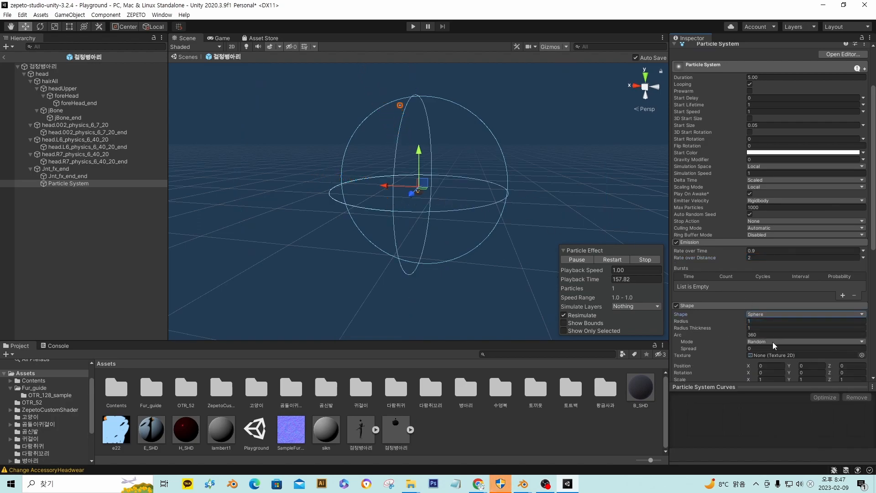
Set the emitter shape's Scale to 0 on X, Y and Z and view the particles around the penguin
scroll(771, 344, down, 3)
click(771, 297)
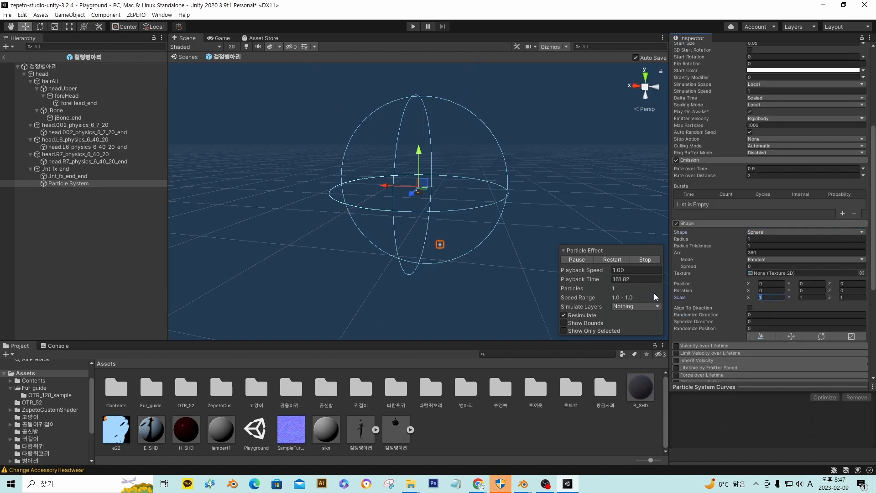
text(0)
key(Tab)
text(0)
key(Tab)
text(0)
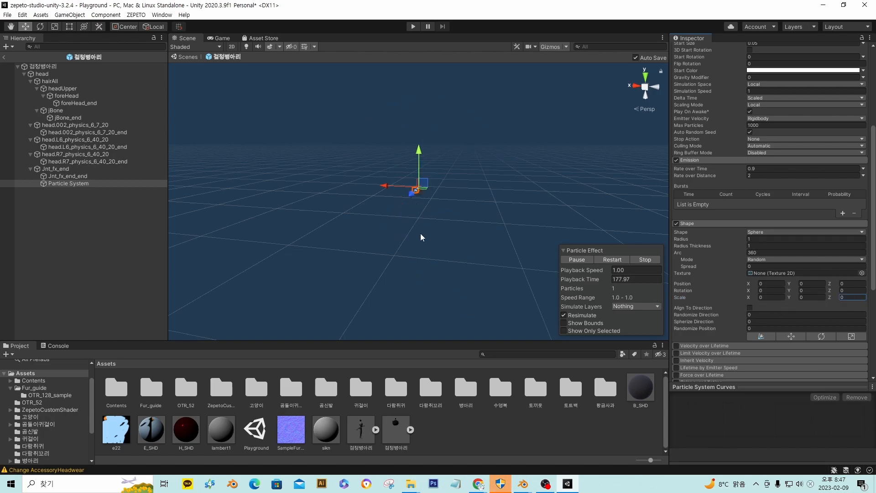
click(766, 297)
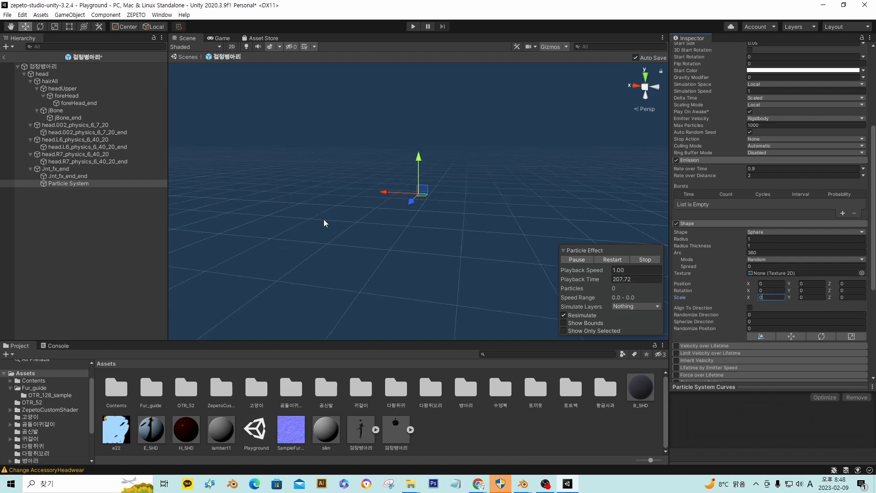
scroll(435, 185, up, 10)
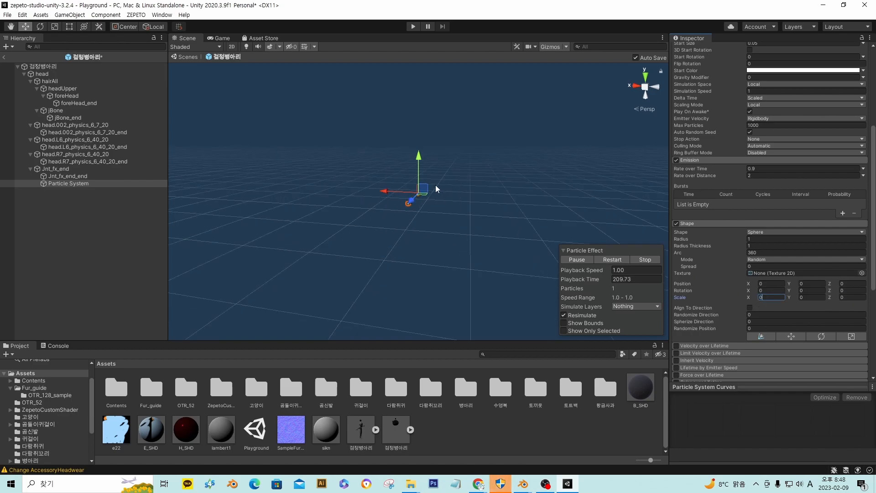
scroll(432, 208, up, 10)
scroll(432, 209, down, 5)
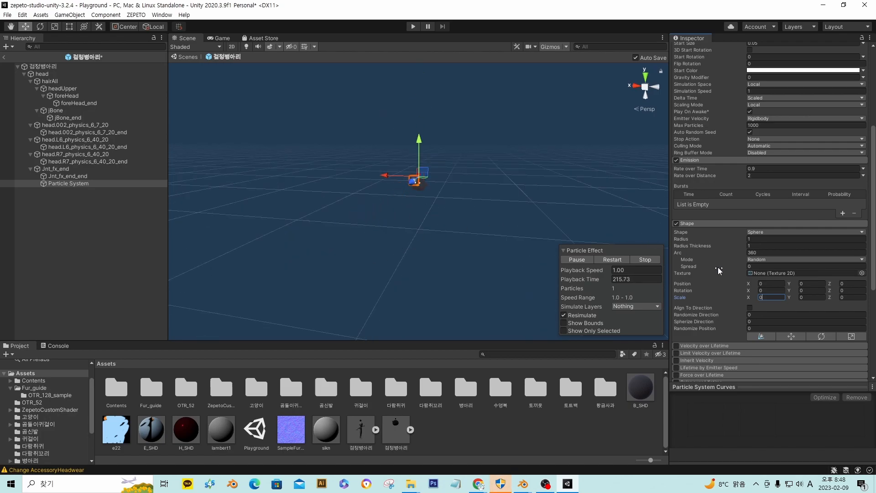
Assign the sikn material to the Particle System's Renderer
scroll(730, 264, down, 5)
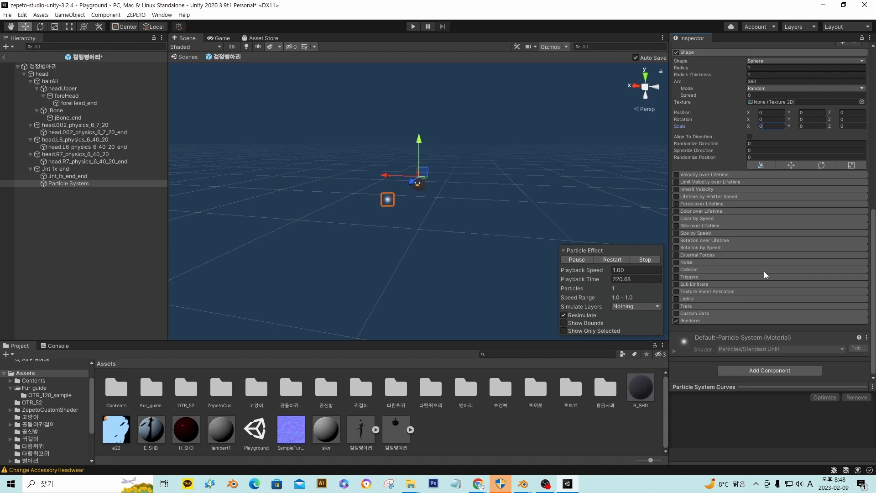
click(694, 321)
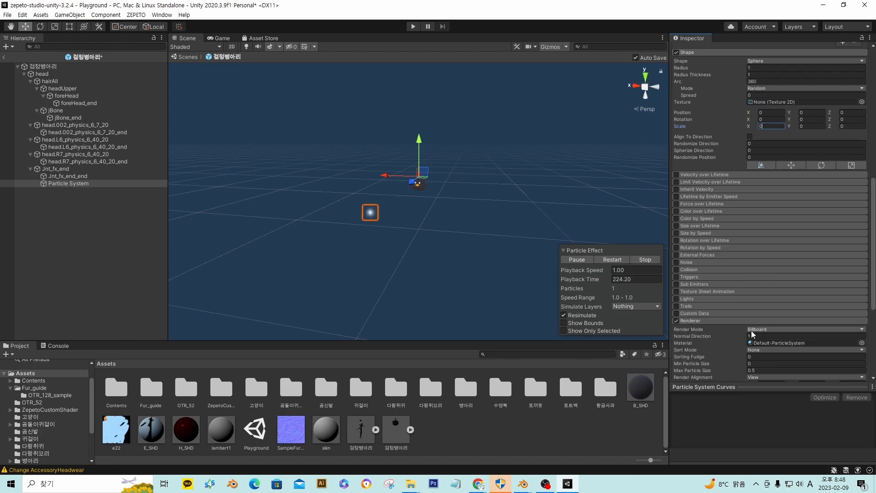
scroll(785, 330, down, 5)
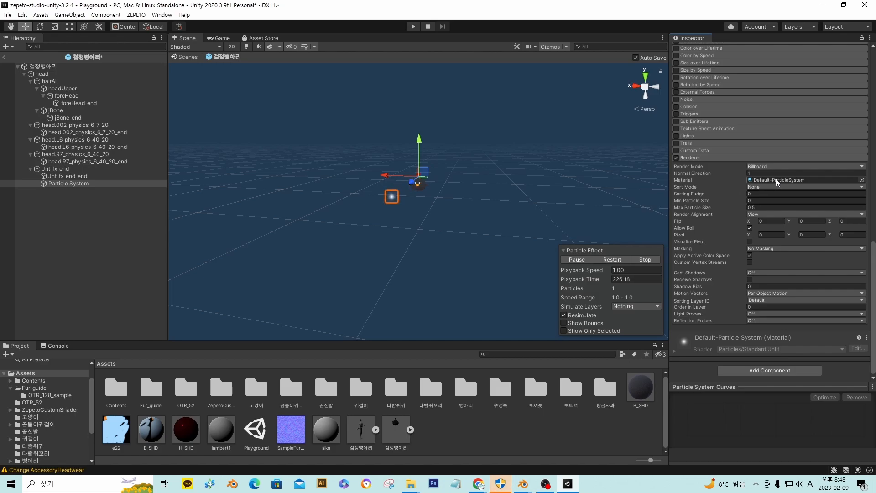
click(324, 433)
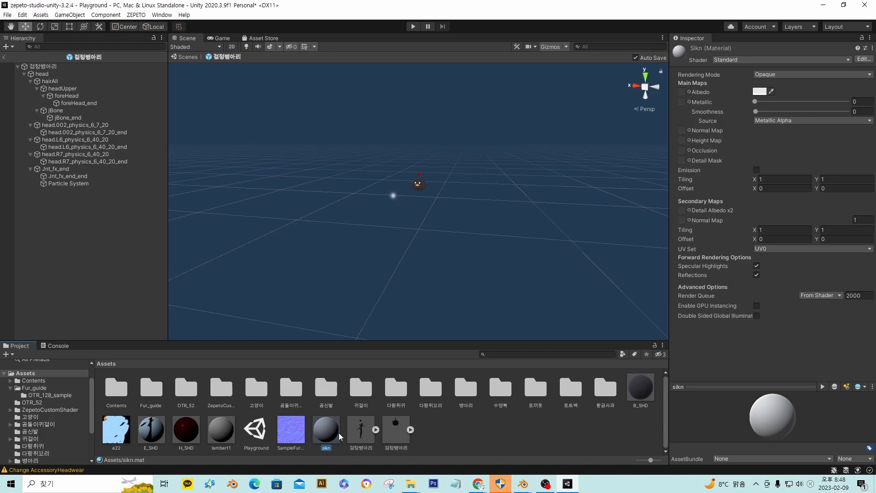
click(397, 428)
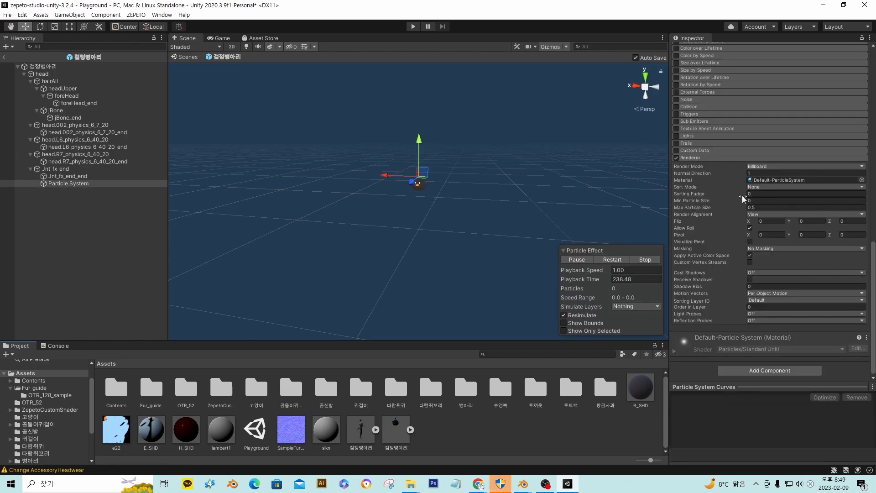
drag(323, 430, 771, 181)
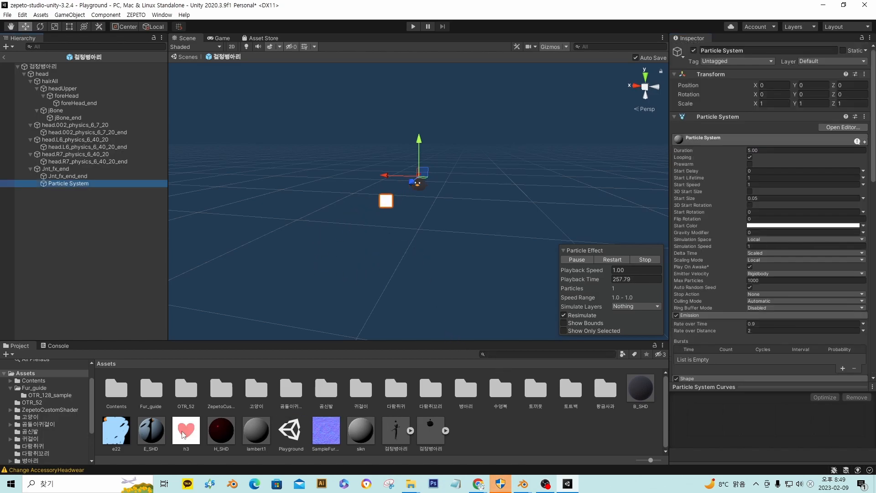
Select the h3 heart texture, paint a solid crimson heart on the transparent canvas in Photoshop, and return to Unity
click(186, 431)
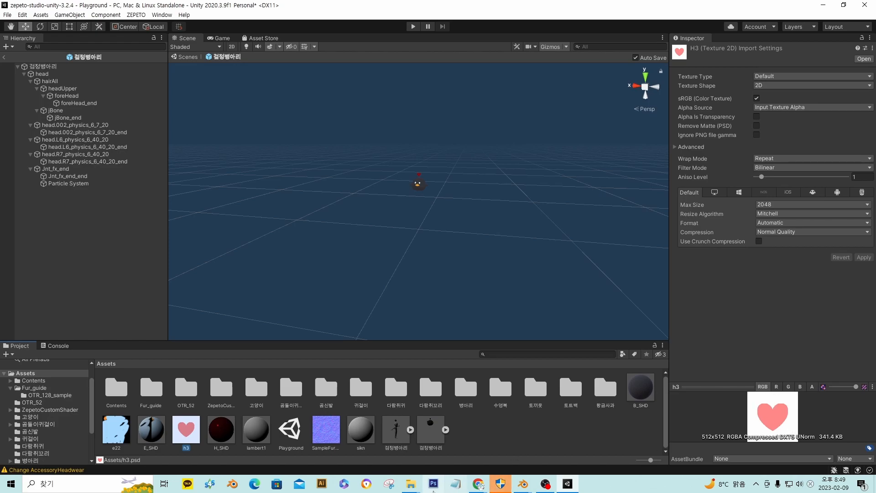
click(433, 485)
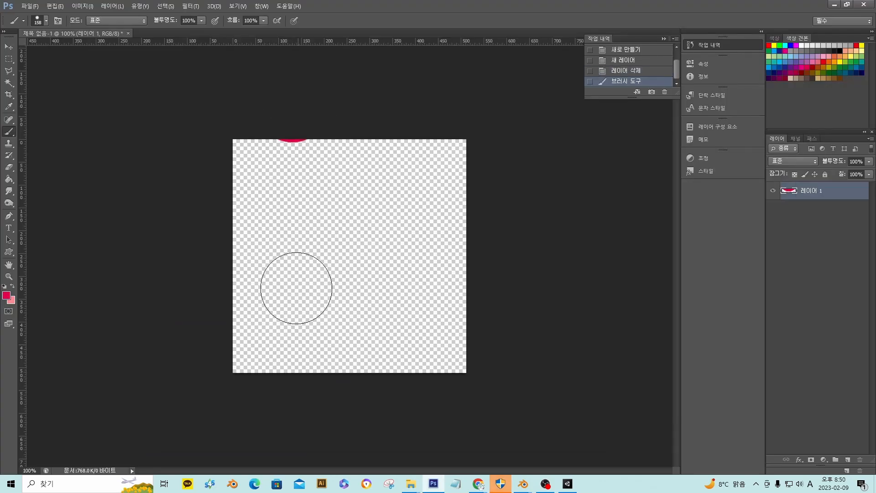
key(ctrl+z)
mouse_move(323, 225)
mouse_down()
mouse_move(356, 283)
mouse_move(386, 251)
mouse_move(328, 279)
mouse_move(290, 217)
mouse_move(336, 241)
mouse_move(363, 296)
mouse_up()
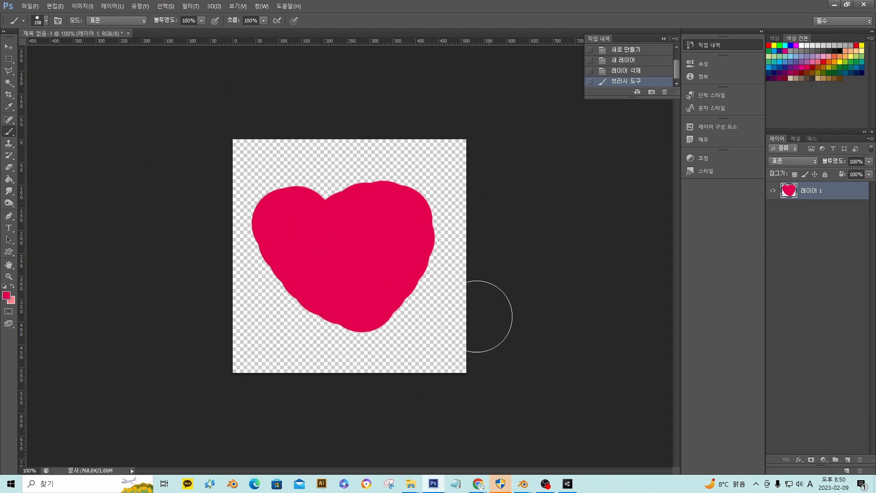
click(568, 486)
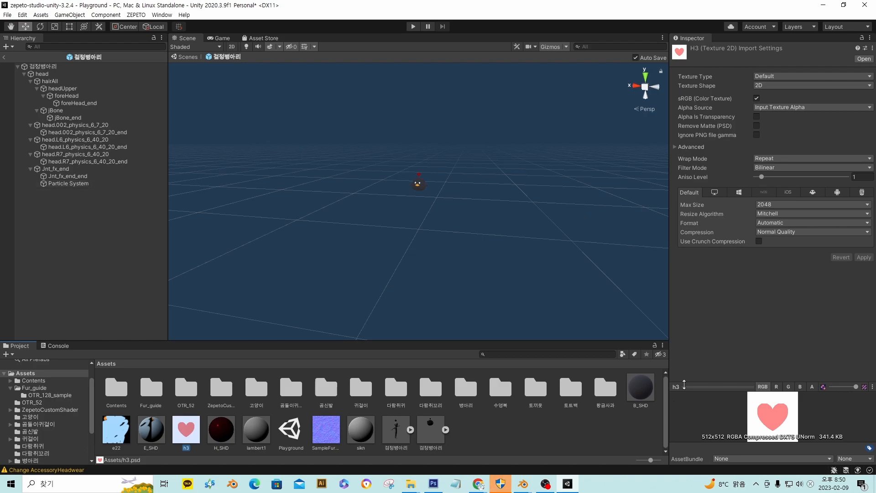
Select the Particle System and expand the sikn material's settings below its Renderer module
click(359, 430)
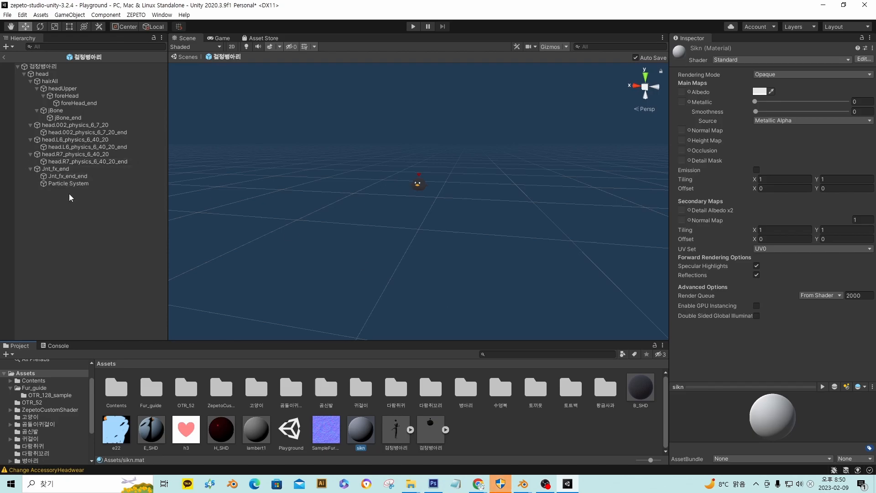
click(74, 182)
click(75, 175)
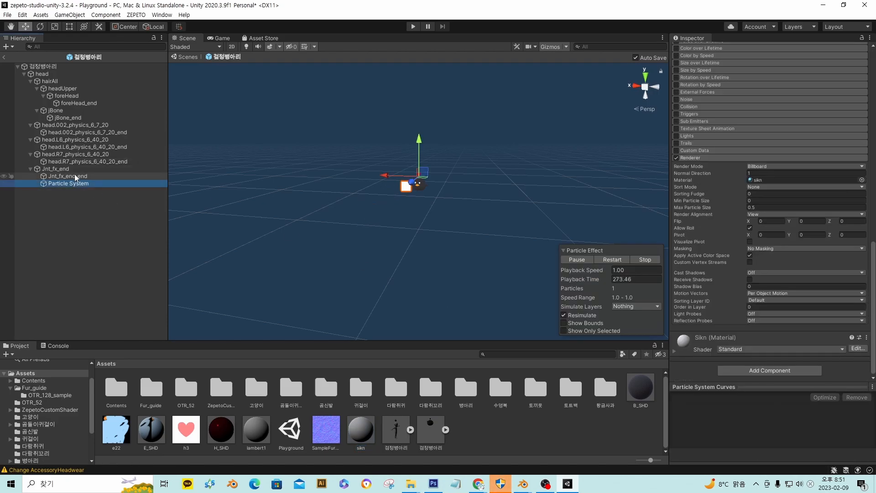
click(68, 182)
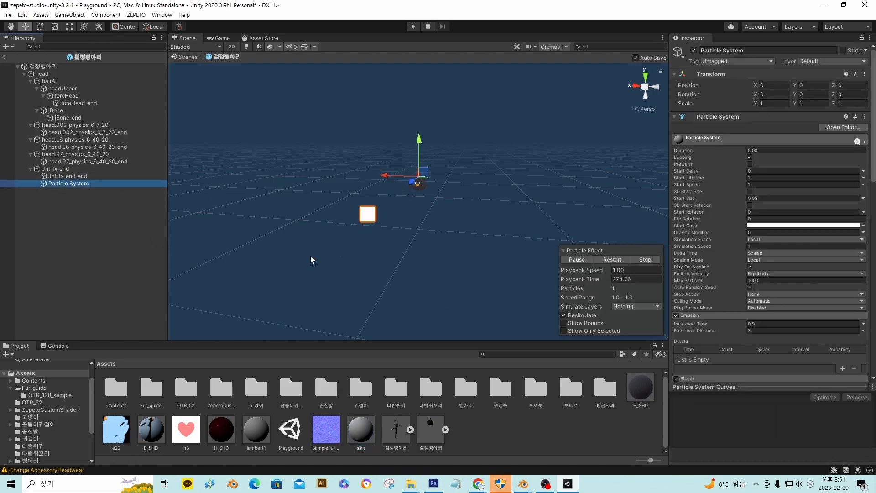
scroll(819, 233, down, 10)
scroll(819, 233, down, 5)
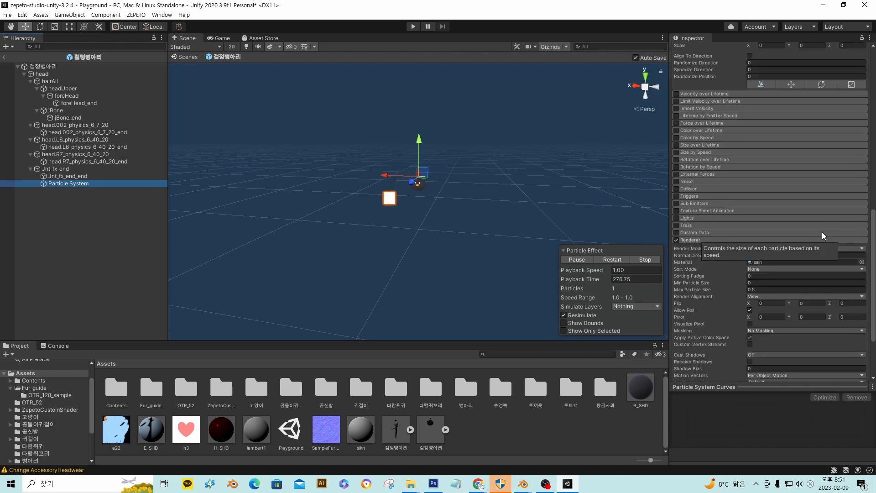
scroll(794, 236, up, 6)
scroll(801, 253, down, 6)
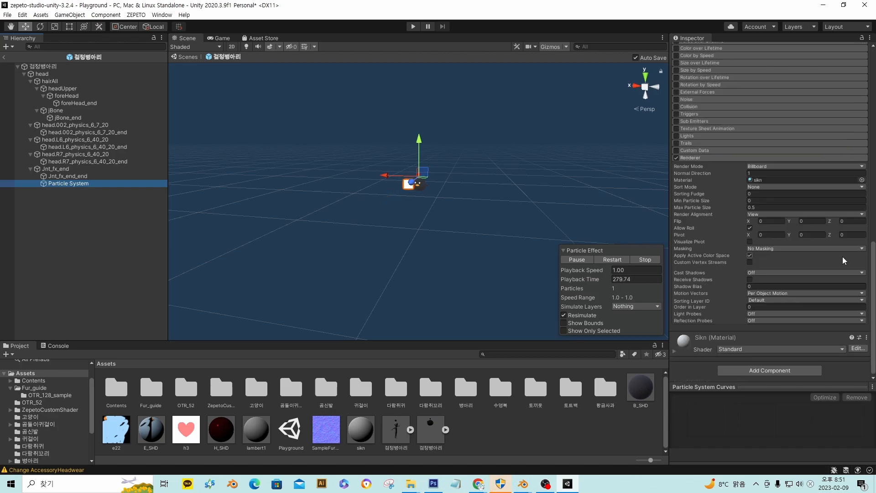
click(675, 351)
click(675, 352)
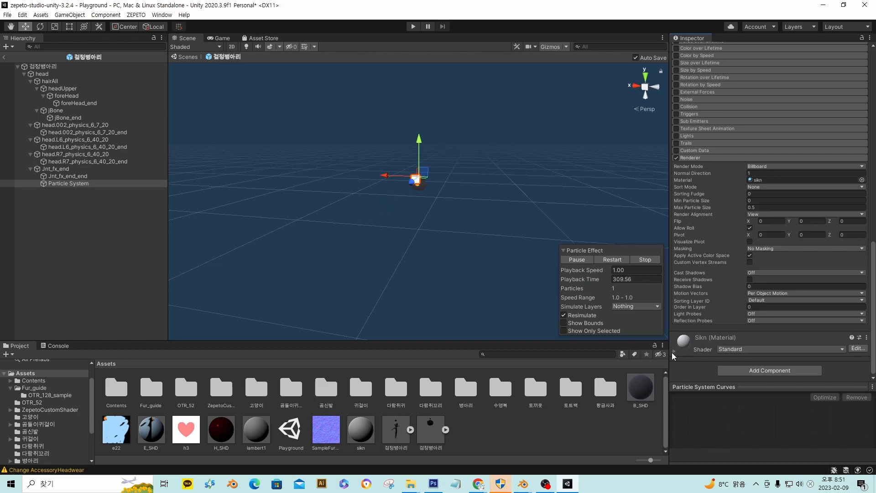
click(673, 351)
scroll(757, 296, down, 10)
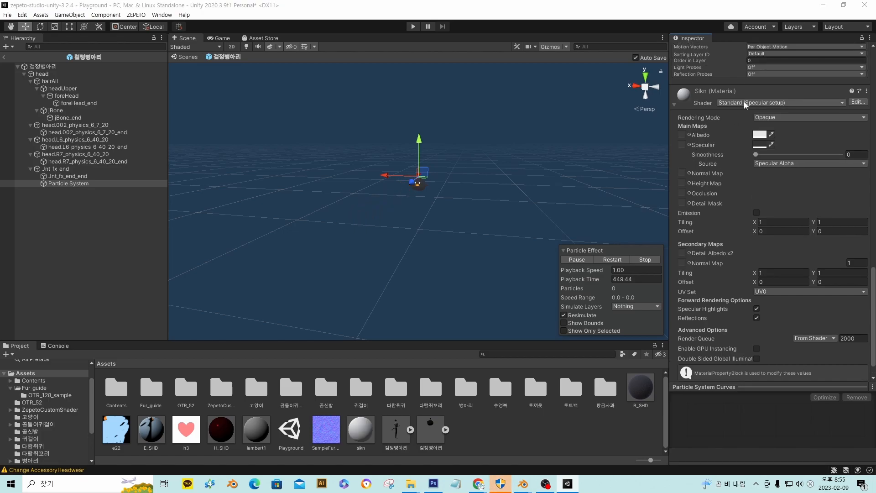
Set the sikn material's shader to Legacy Shaders/Particles/Additive and assign the h3 heart image as its Particle Texture
click(744, 101)
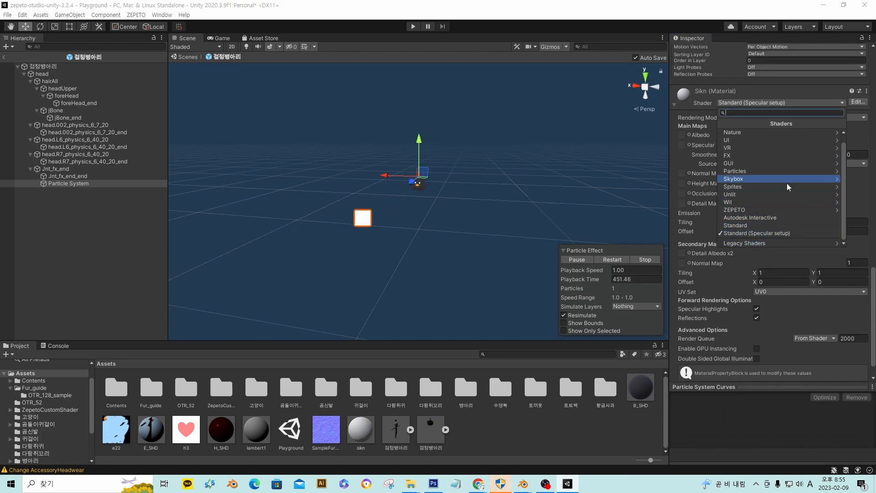
click(754, 243)
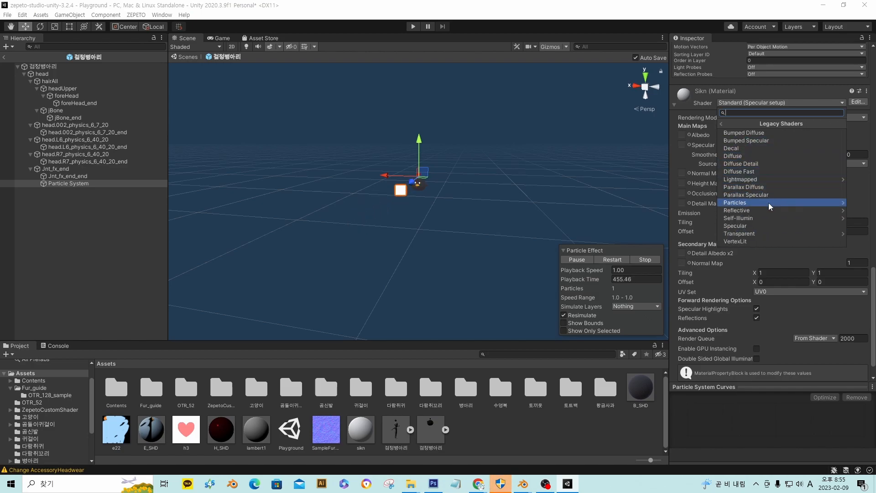
click(768, 203)
click(752, 142)
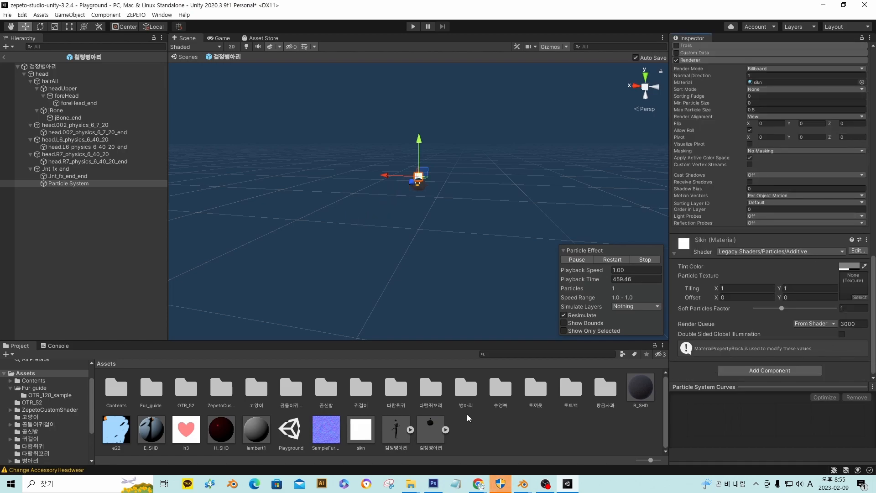
drag(186, 428, 859, 285)
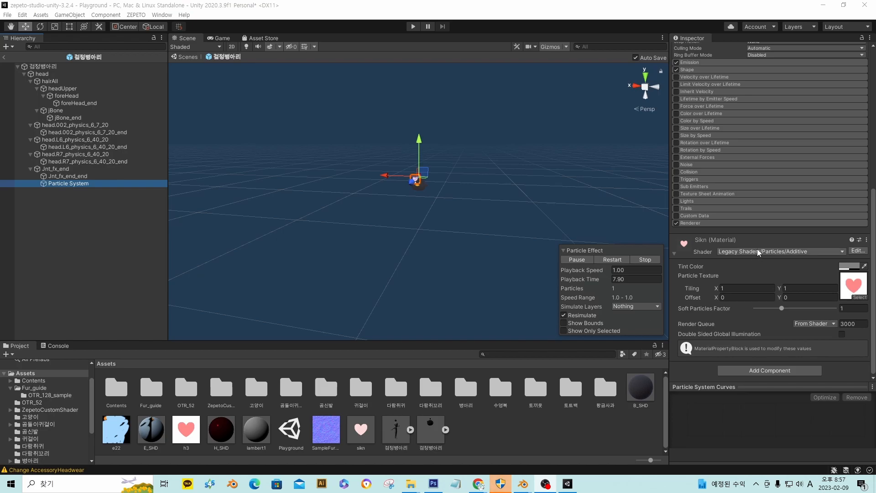
Change the sikn material's shader to UI/Unlit/Text
click(758, 251)
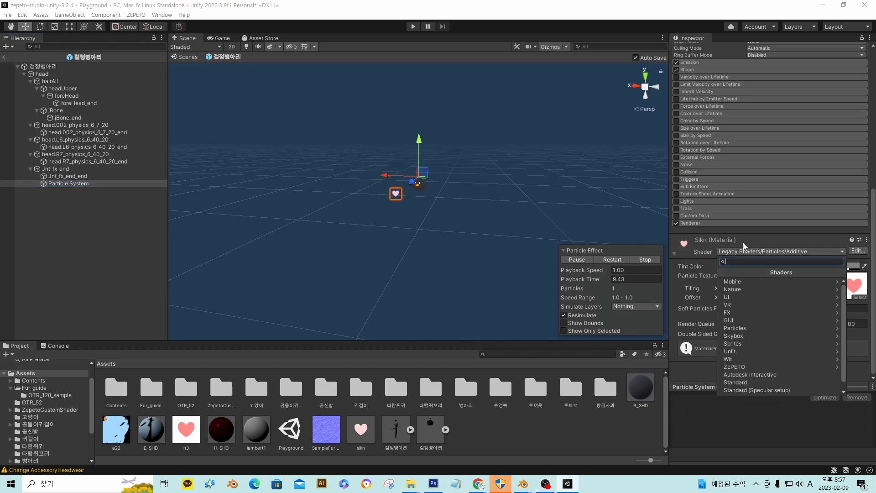
click(743, 296)
click(741, 291)
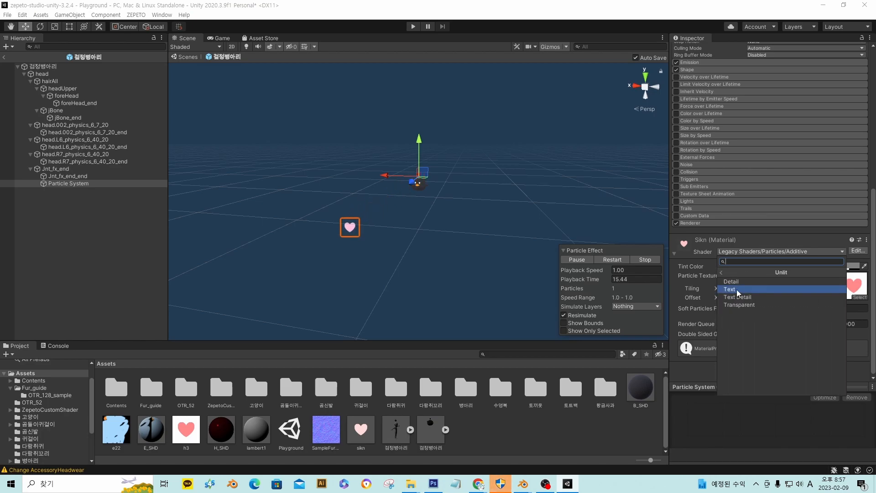
click(738, 289)
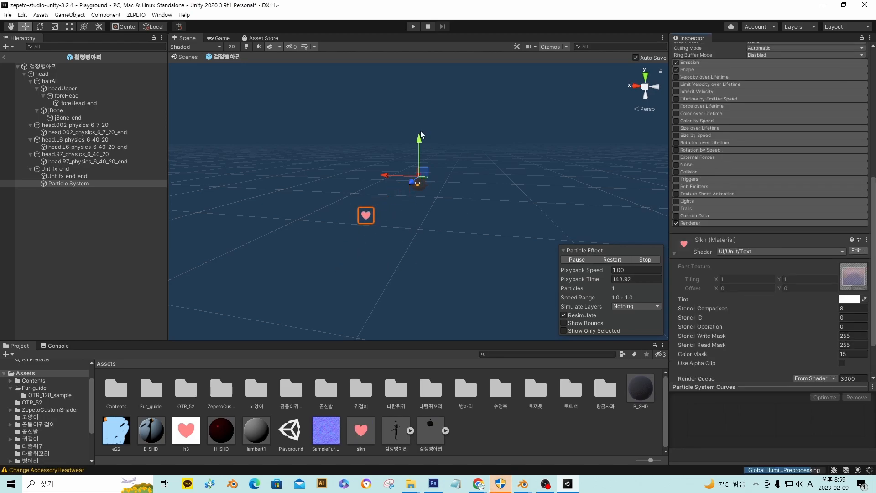
Run the scene with avatar animation 5 and examine the headwear and its heart particles up close and from afar
click(412, 28)
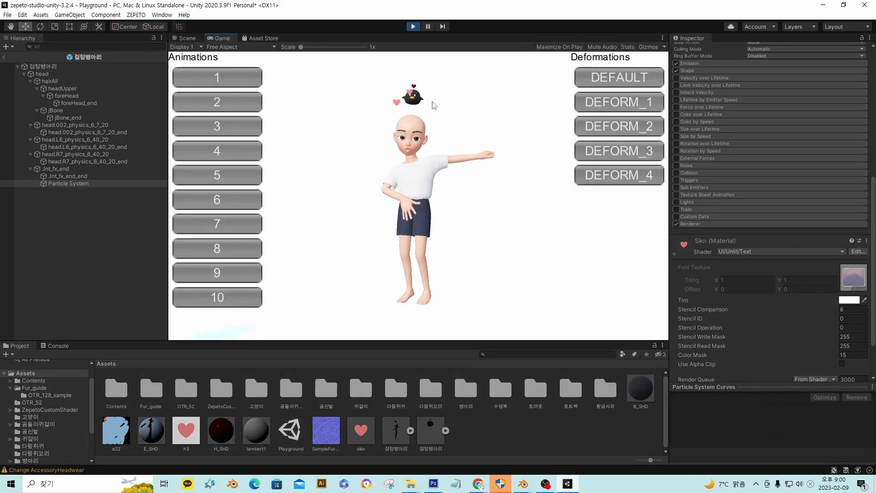
click(220, 179)
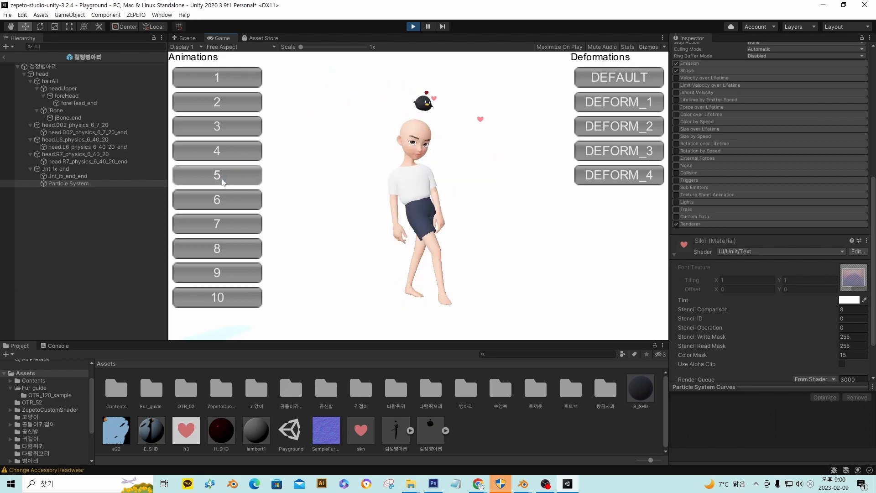
scroll(351, 176, up, 5)
drag(351, 176, 712, 200)
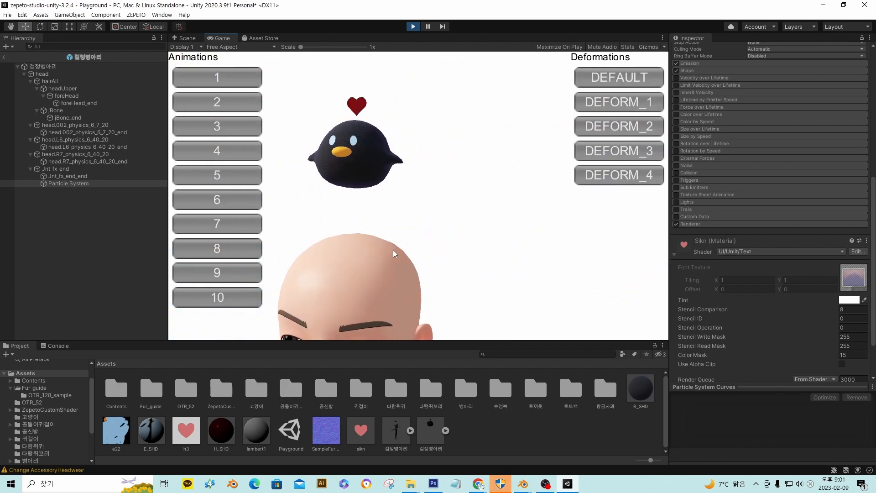
scroll(404, 275, down, 10)
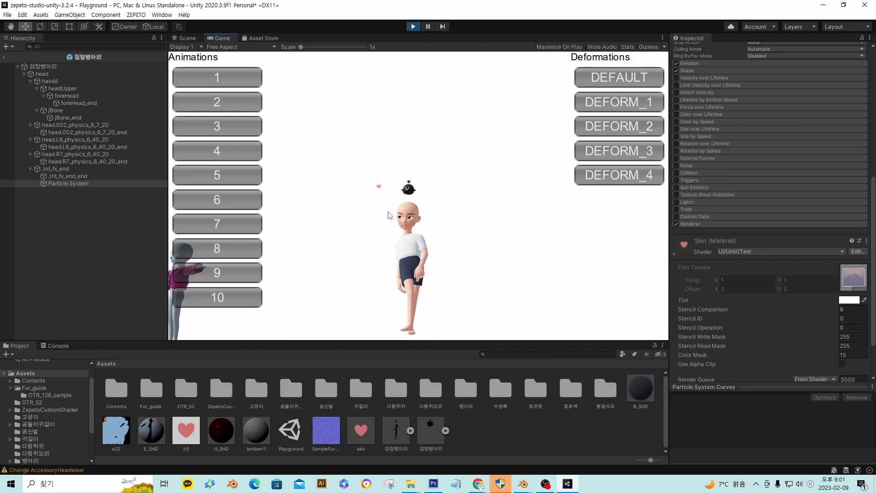
Select the 검정병아리 headwear prefab in Assets and bring up its available asset commands
click(429, 432)
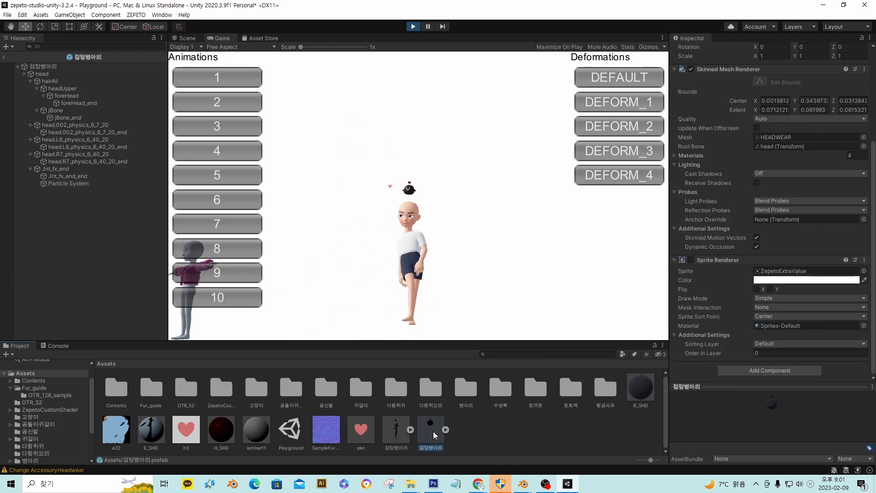
right_click(434, 430)
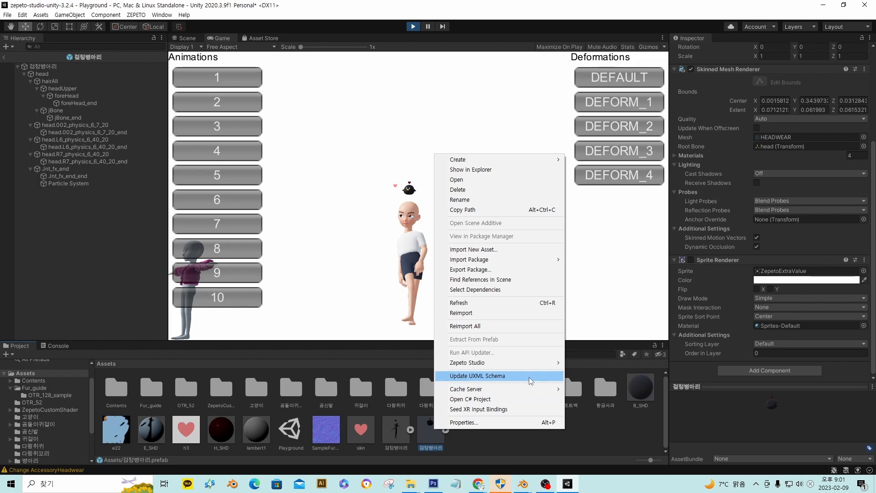